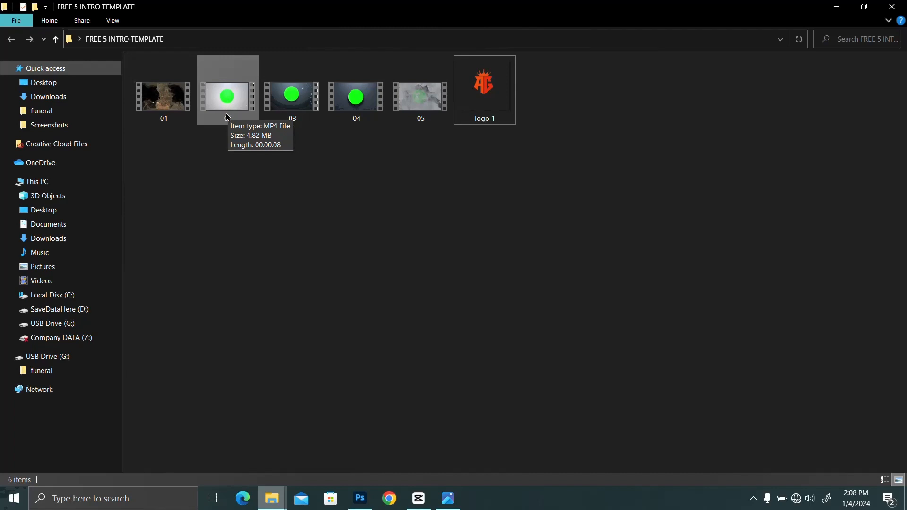
Play the intro template videos 01 and 02 from the FREE 5 INTRO TEMPLATE folder, closing each after viewing
{"action": "left_click", "coordinate": [160, 104]}
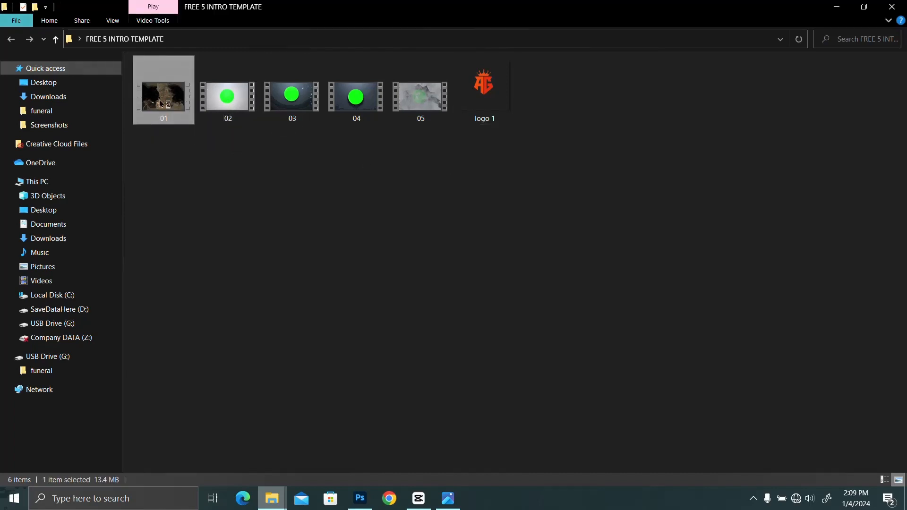
{"action": "double_click", "coordinate": [161, 103]}
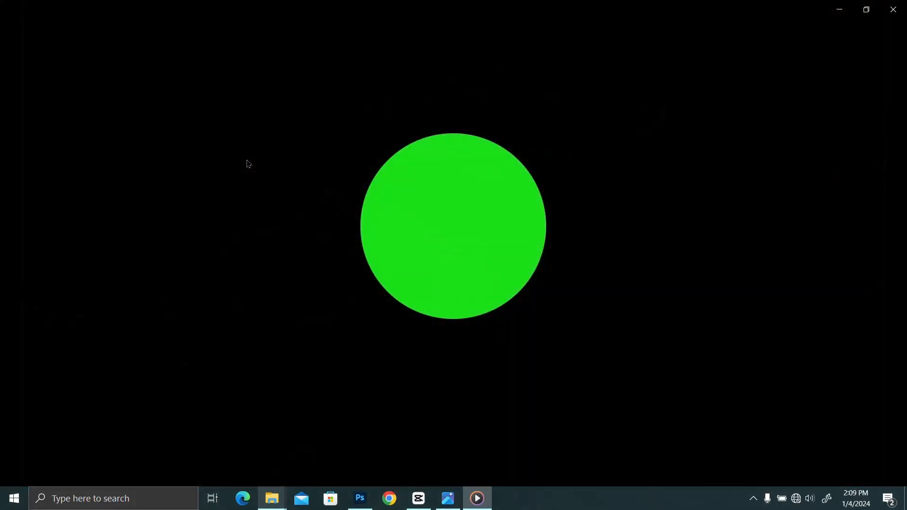
{"action": "mouse_move", "coordinate": [431, 135]}
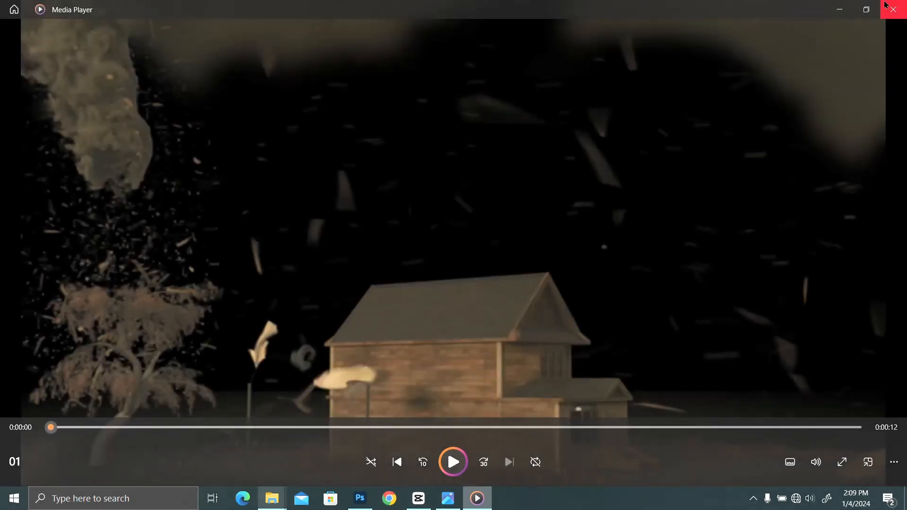
{"action": "left_click", "coordinate": [893, 10]}
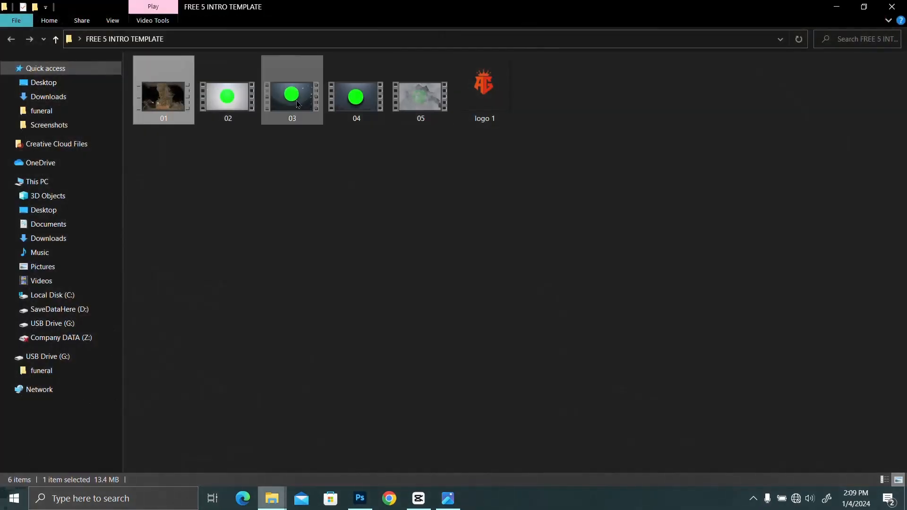
{"action": "left_click", "coordinate": [237, 104]}
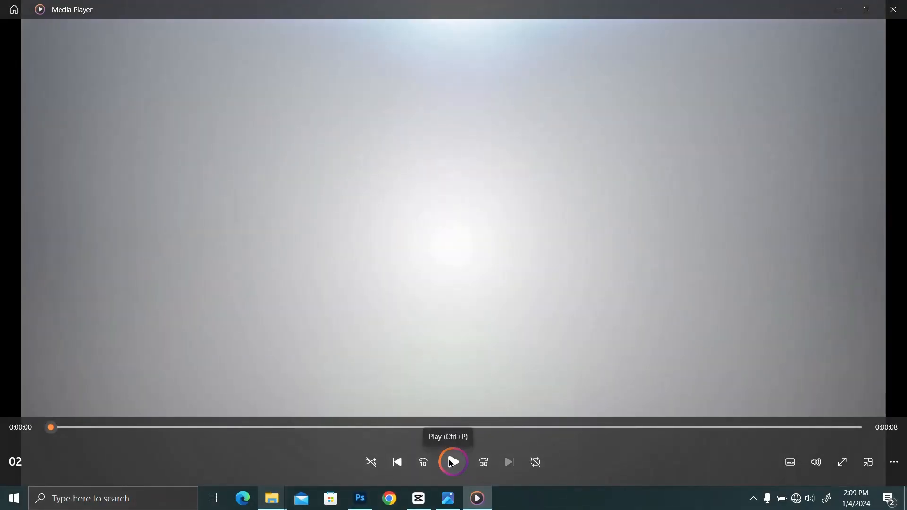
{"action": "left_click", "coordinate": [451, 463]}
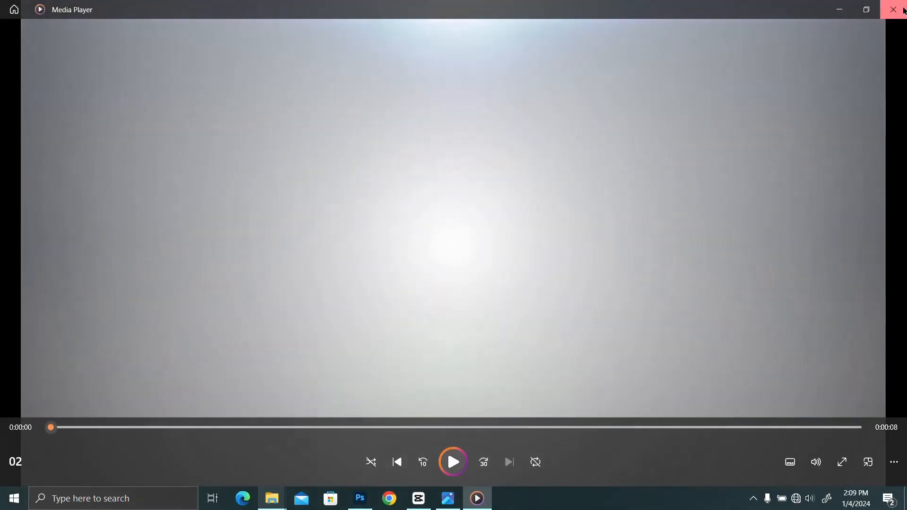
{"action": "left_click", "coordinate": [893, 10]}
Play the intro template videos 03, 04 and 05 one after another, closing each after viewing
{"action": "left_click", "coordinate": [301, 107]}
{"action": "double_click", "coordinate": [301, 106]}
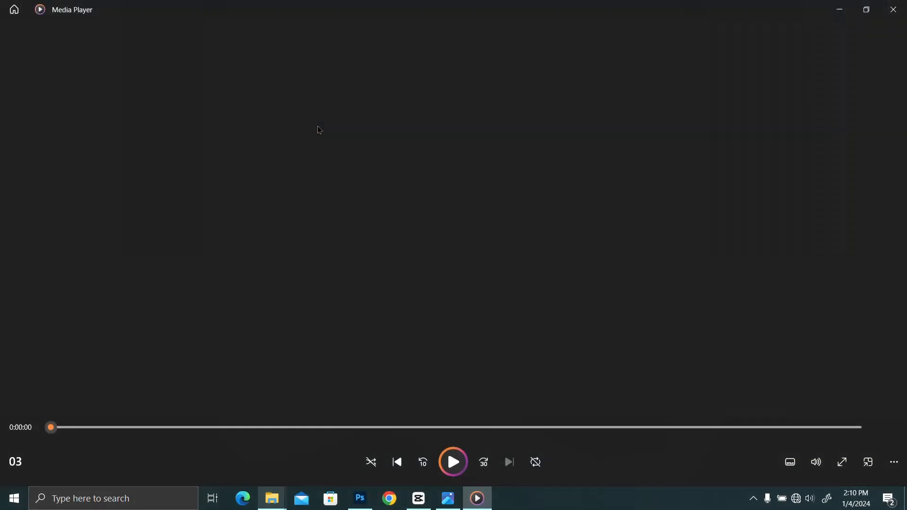
{"action": "left_click", "coordinate": [894, 9]}
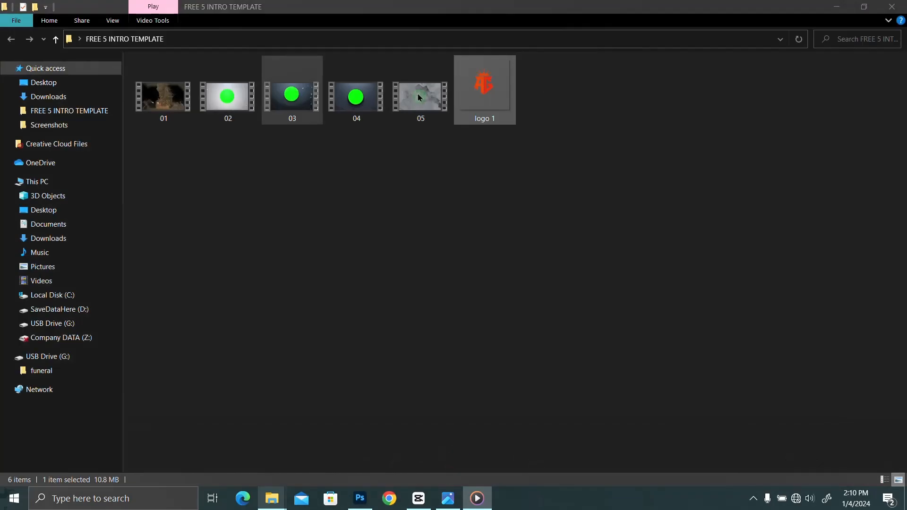
{"action": "left_click", "coordinate": [351, 103]}
{"action": "double_click", "coordinate": [350, 102]}
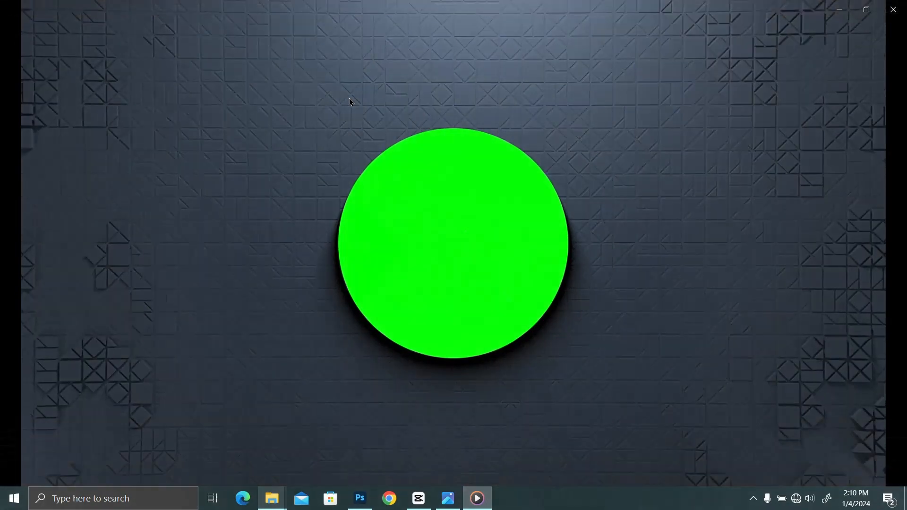
{"action": "mouse_move", "coordinate": [496, 219]}
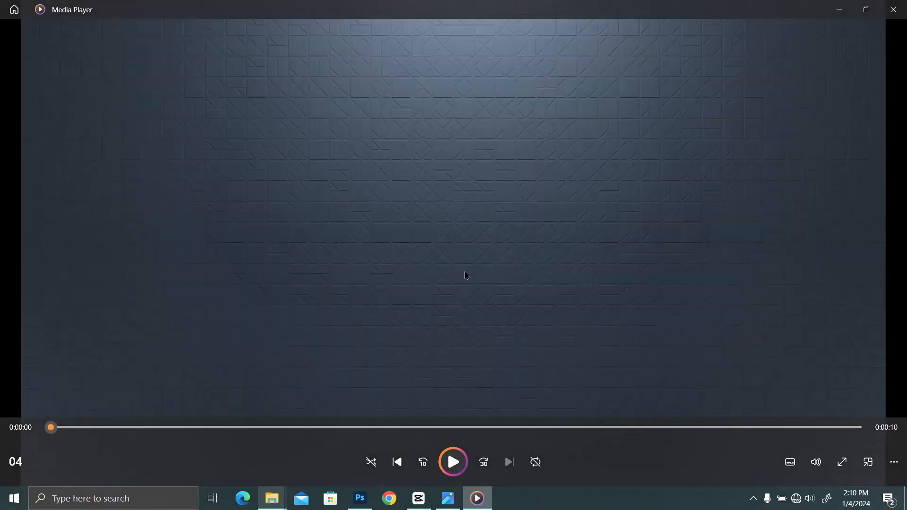
{"action": "left_click", "coordinate": [454, 462]}
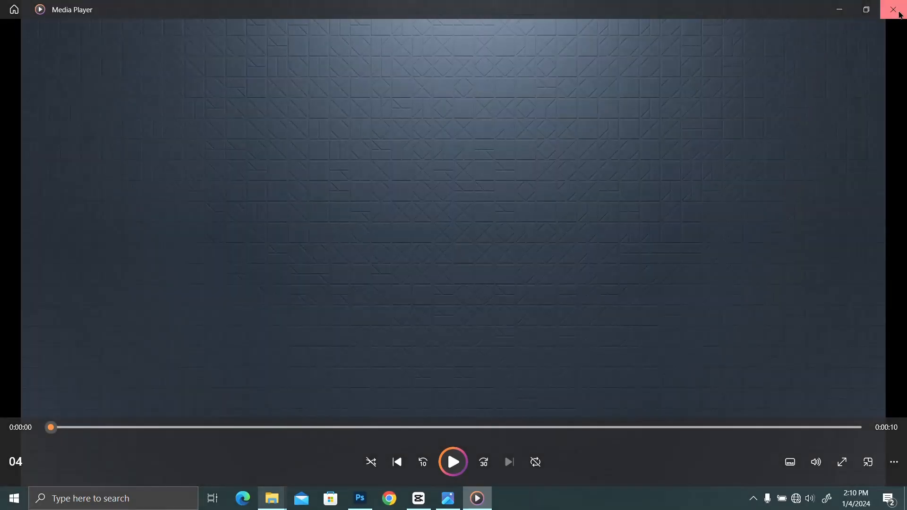
{"action": "left_click", "coordinate": [893, 10]}
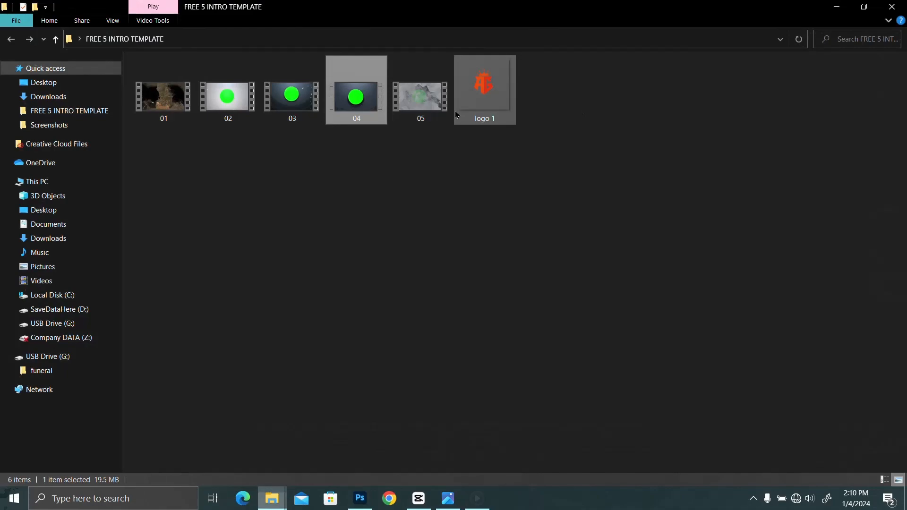
{"action": "double_click", "coordinate": [424, 111]}
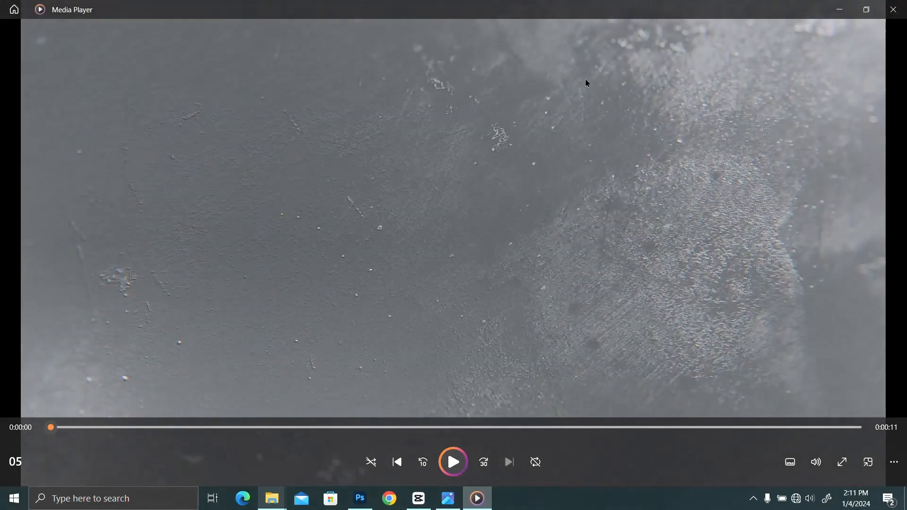
{"action": "left_click", "coordinate": [895, 10]}
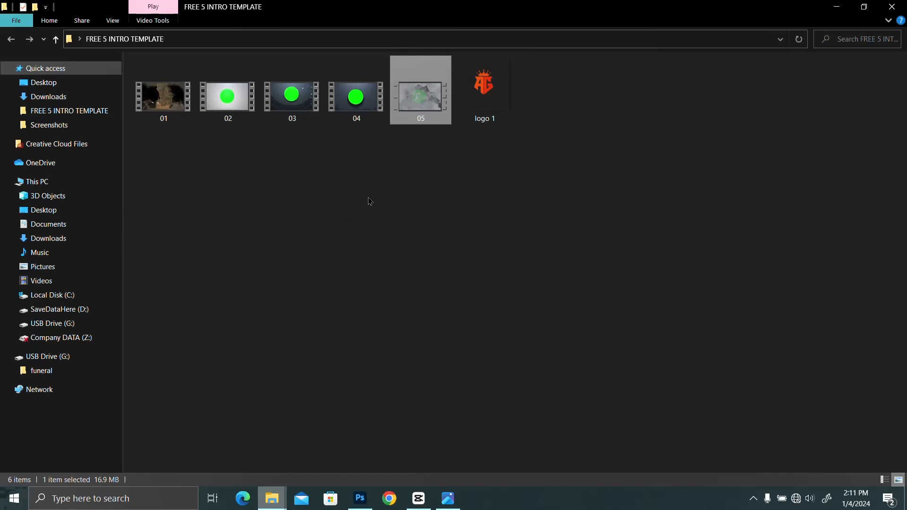
Create a new project in CapCut and import videos 01 to 05 and logo 1 from the FREE 5 INTRO TEMPLATE folder
{"action": "left_click", "coordinate": [419, 508]}
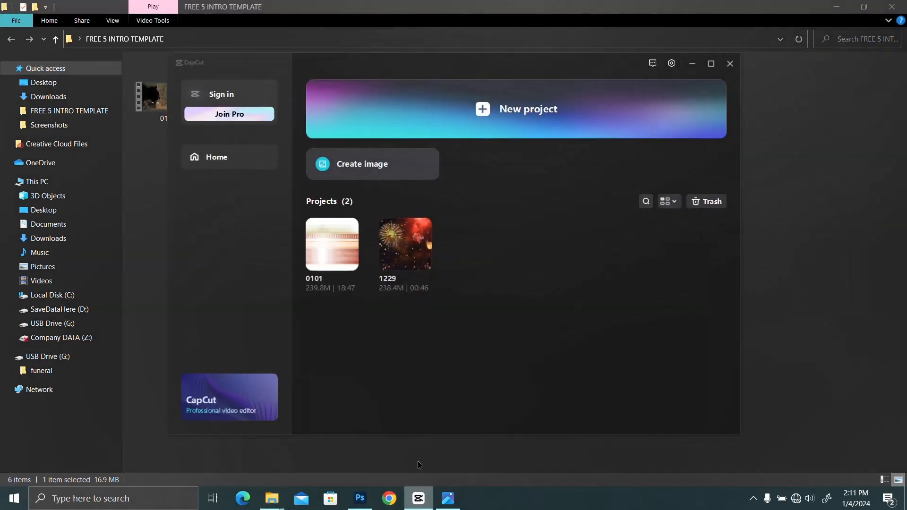
{"action": "left_click", "coordinate": [506, 112]}
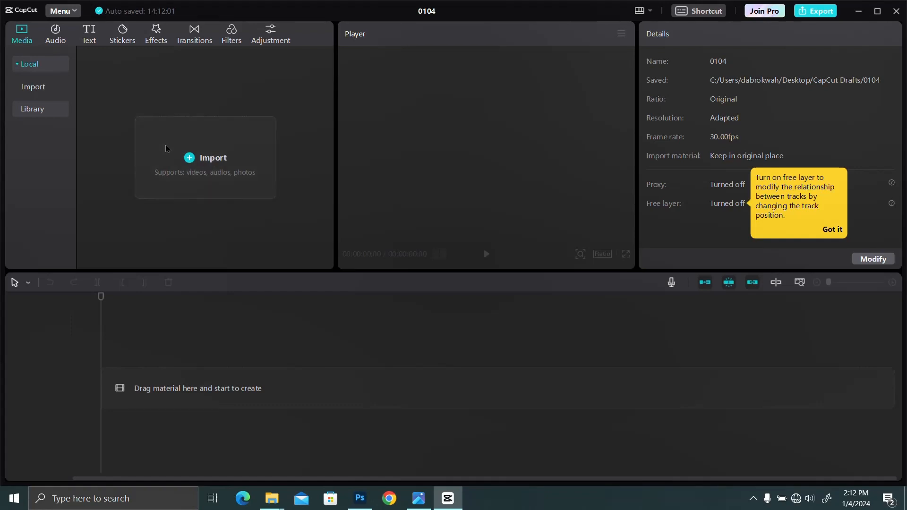
{"action": "left_click", "coordinate": [209, 163]}
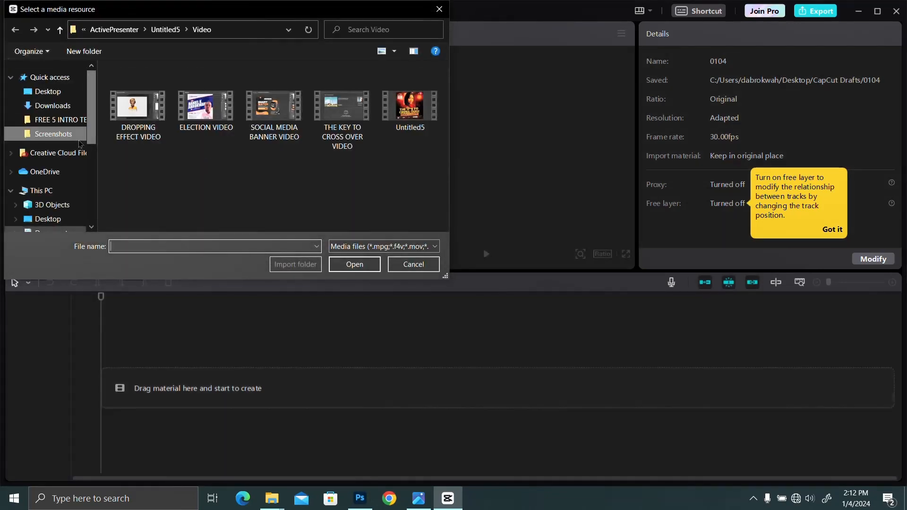
{"action": "left_click", "coordinate": [49, 124]}
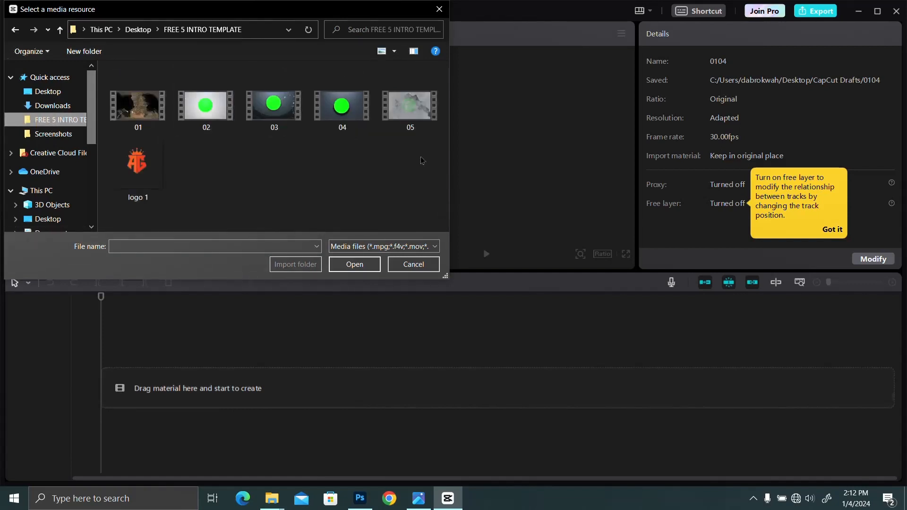
{"action": "left_click_drag", "start_coordinate": [424, 163], "coordinate": [128, 87]}
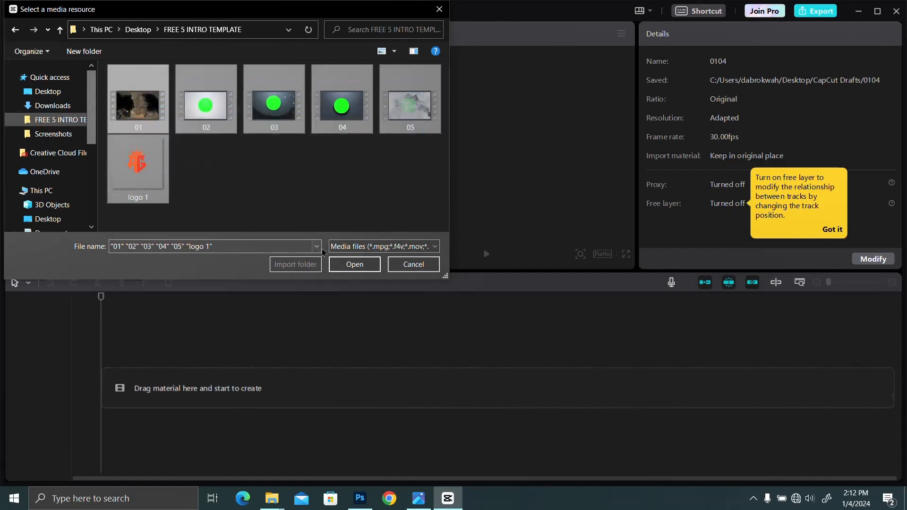
{"action": "left_click", "coordinate": [353, 265]}
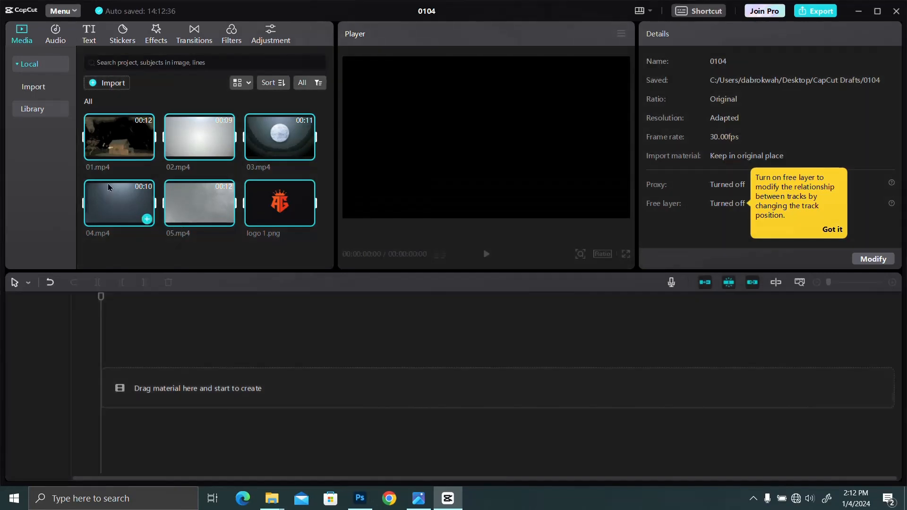
{"action": "left_click", "coordinate": [107, 188]}
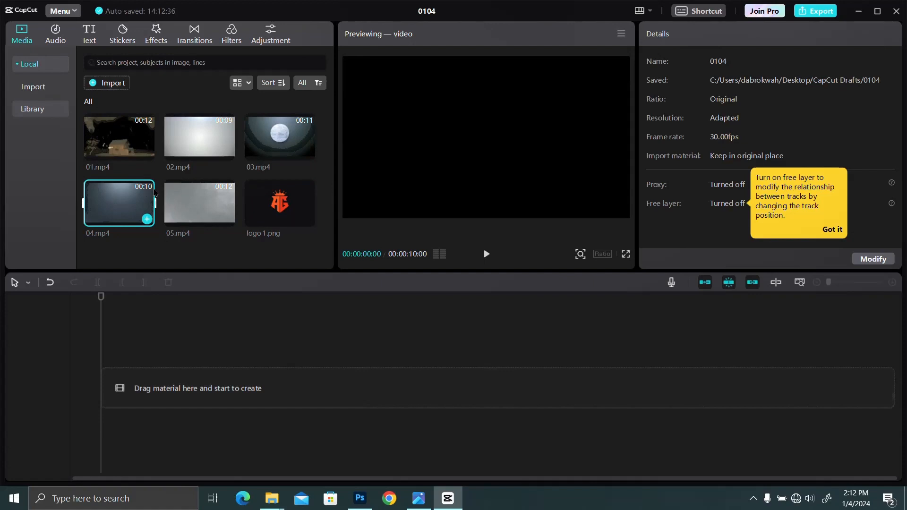
{"action": "key", "text": "space"}
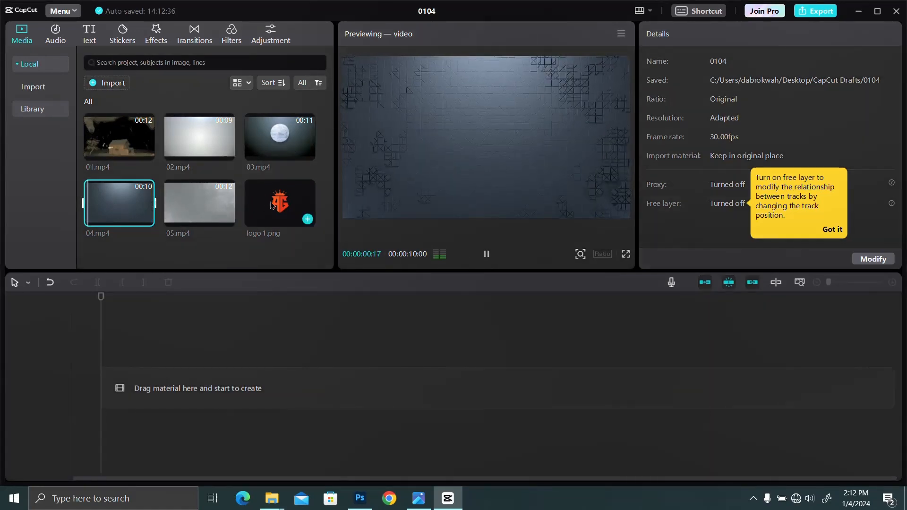
{"action": "left_click", "coordinate": [272, 204]}
{"action": "left_click_drag", "start_coordinate": [271, 204], "coordinate": [104, 387]}
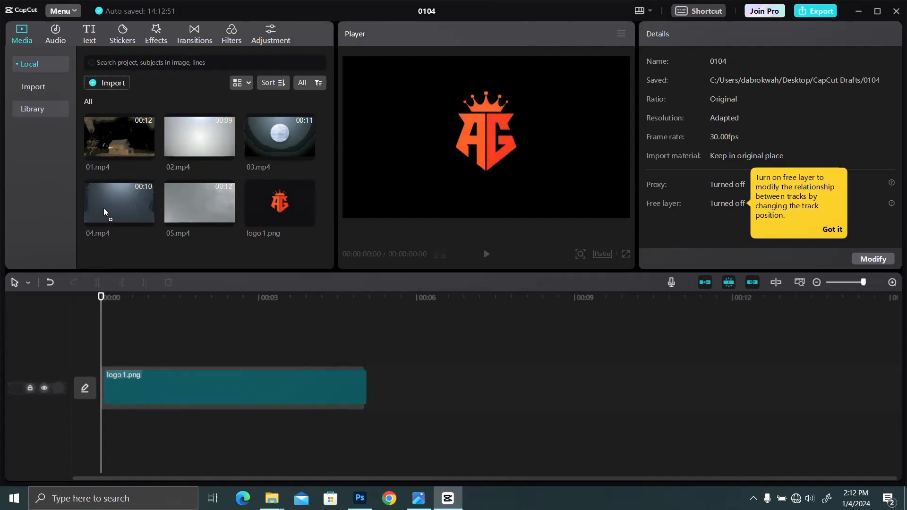
{"action": "left_click_drag", "start_coordinate": [104, 207], "coordinate": [105, 209]}
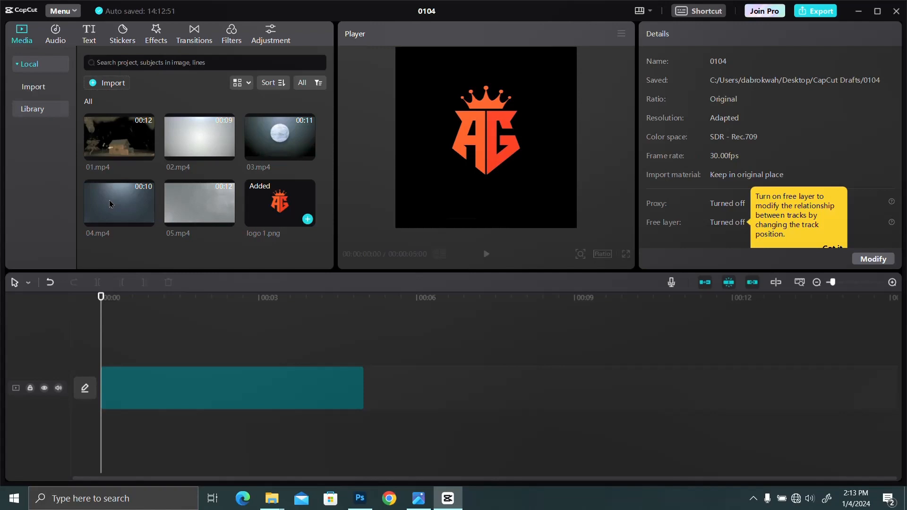
{"action": "left_click_drag", "start_coordinate": [109, 200], "coordinate": [101, 354]}
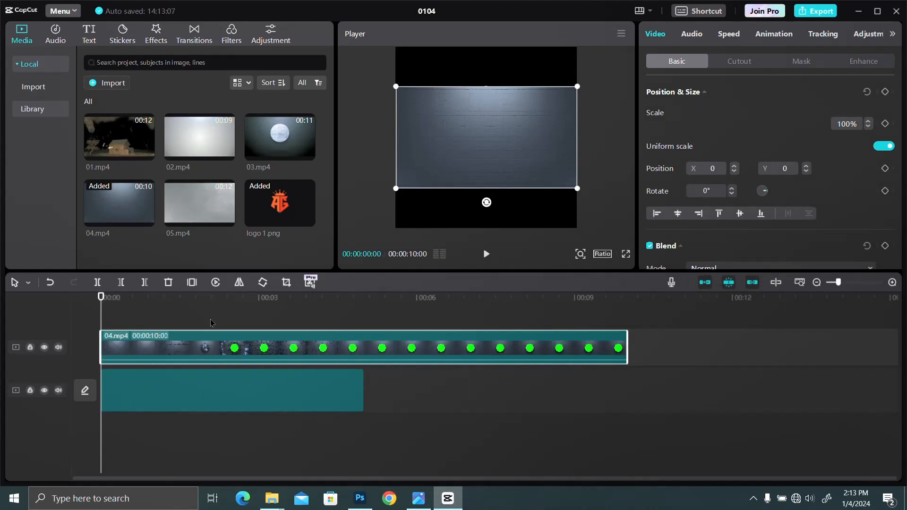
{"action": "left_click", "coordinate": [307, 391]}
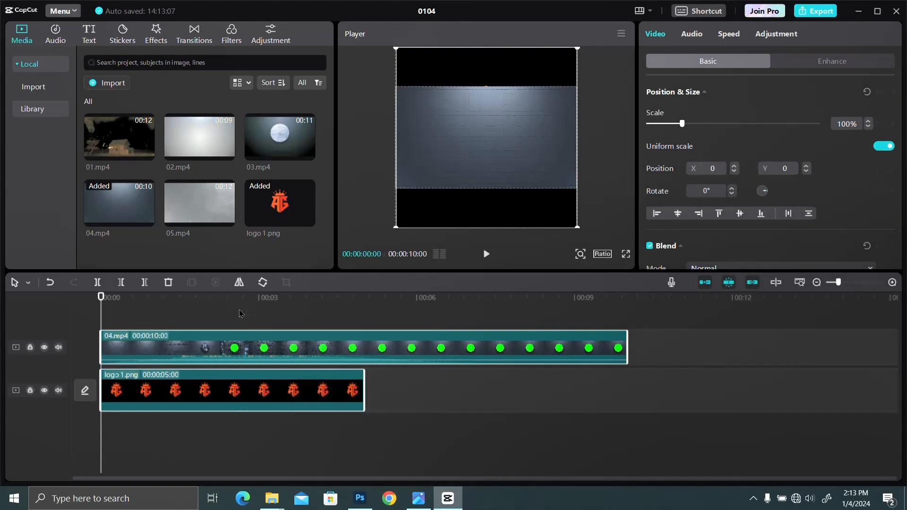
{"action": "key", "text": "Delete"}
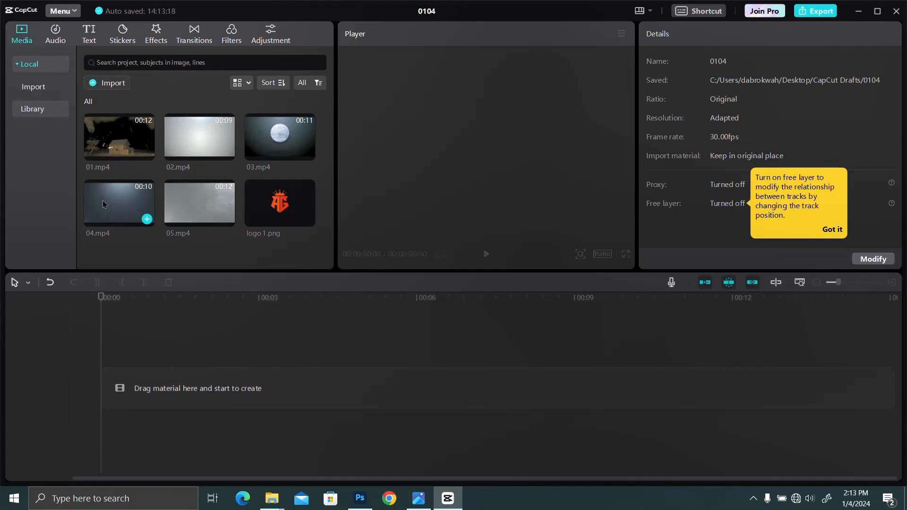
Place 04.mp4 on the main track with logo 1.png on the track above it, extending the logo to 10 seconds
{"action": "left_click_drag", "start_coordinate": [103, 200], "coordinate": [104, 390]}
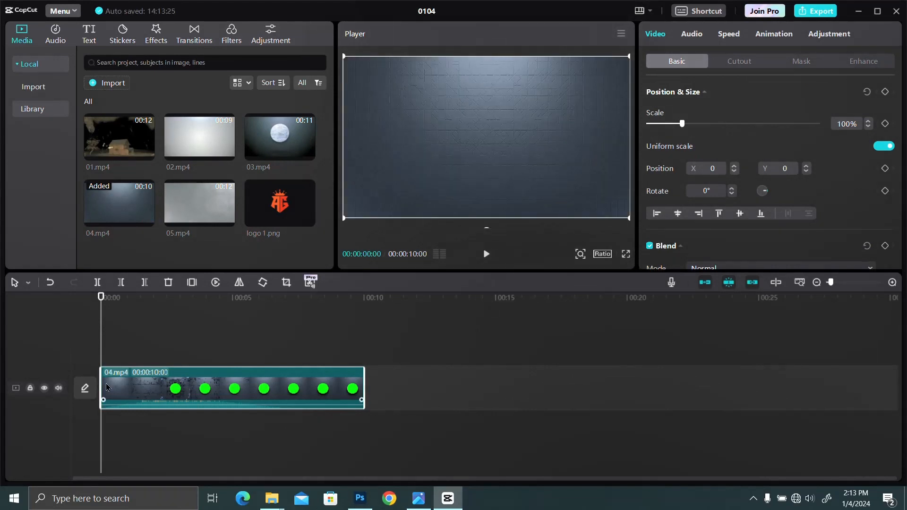
{"action": "left_click_drag", "start_coordinate": [266, 201], "coordinate": [103, 348]}
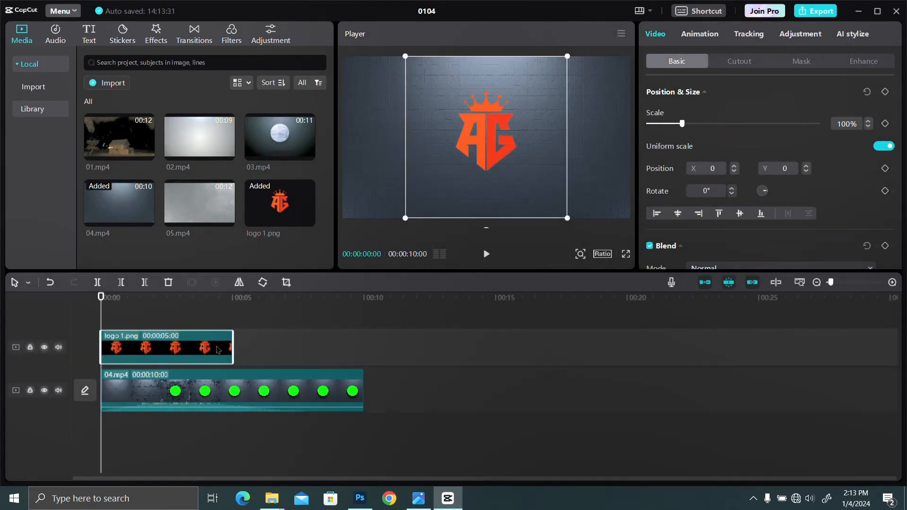
{"action": "left_click_drag", "start_coordinate": [231, 347], "coordinate": [364, 359]}
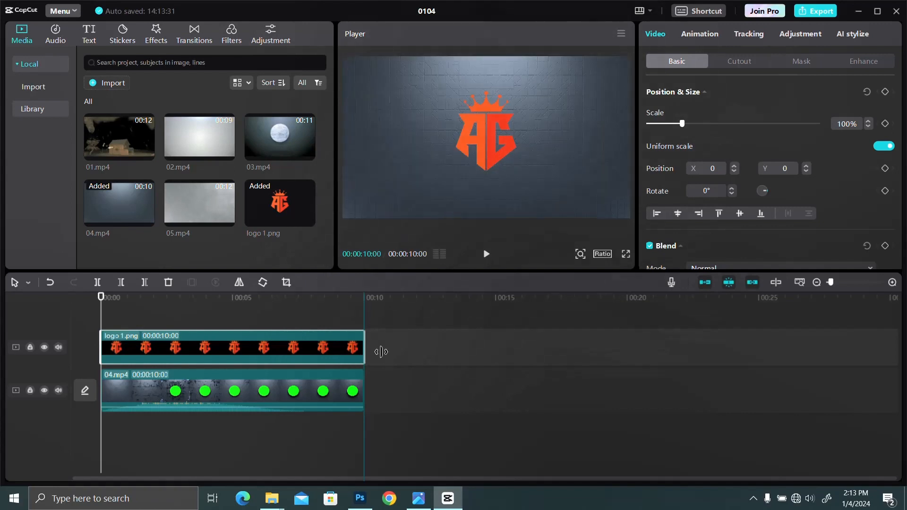
Preview the template at the 2-second mark with the timeline enlarged, and select the 04.mp4 clip
{"action": "left_click", "coordinate": [803, 282]}
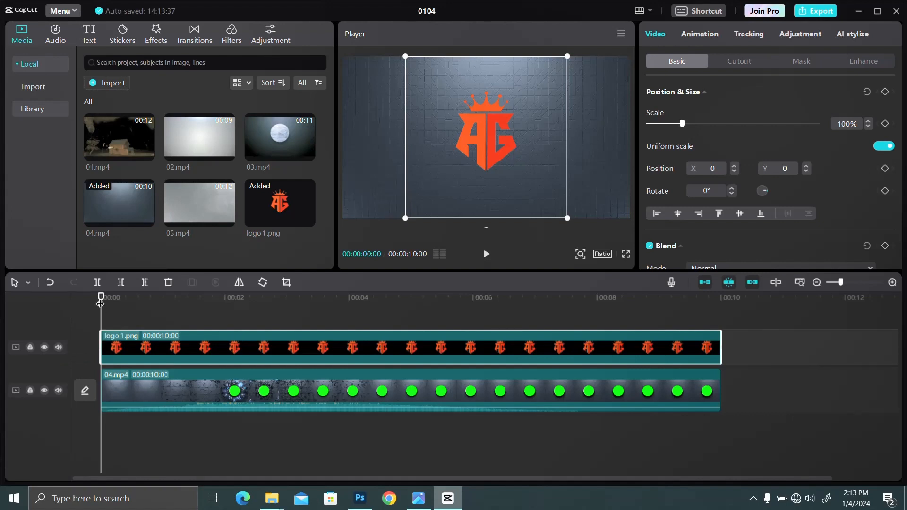
{"action": "left_click_drag", "start_coordinate": [100, 303], "coordinate": [225, 376]}
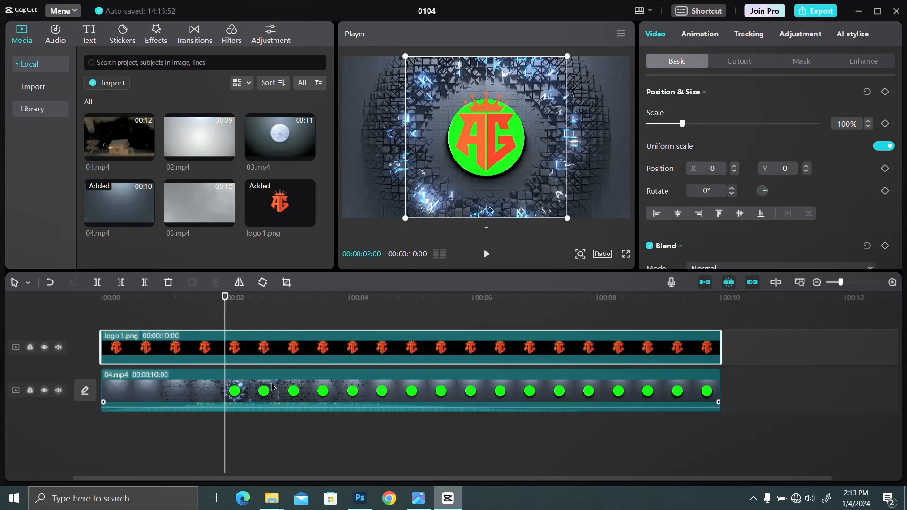
{"action": "left_click", "coordinate": [299, 395]}
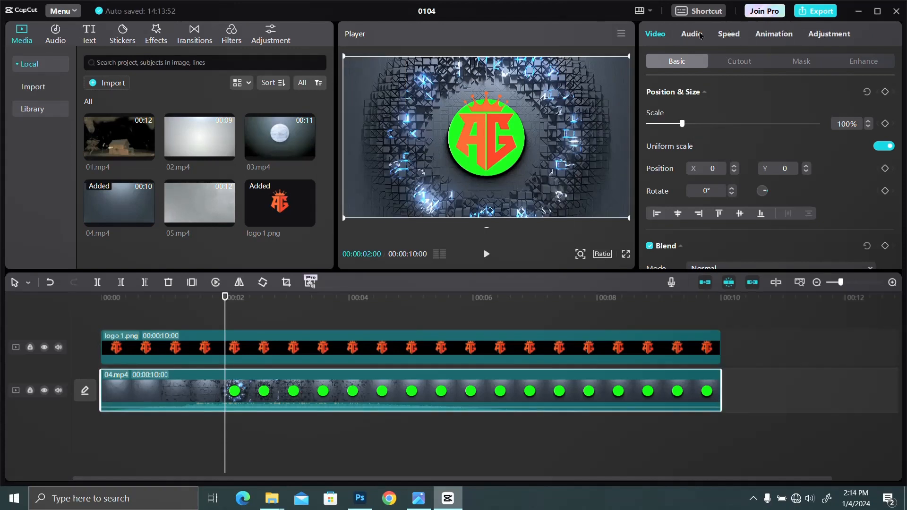
Look through the adjustment, animation, speed, audio and basic video settings of the 04.mp4 clip
{"action": "left_click", "coordinate": [829, 35]}
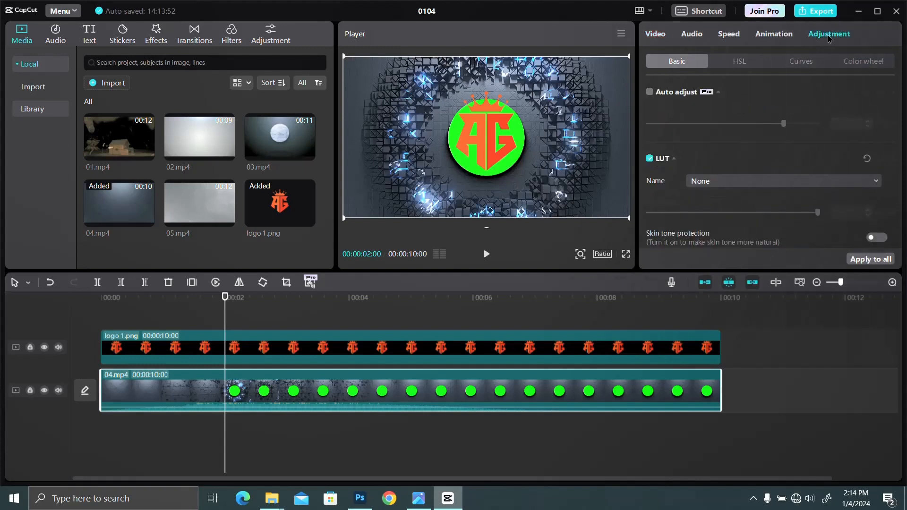
{"action": "scroll", "coordinate": [733, 181], "scroll_direction": "down", "scroll_amount": 5}
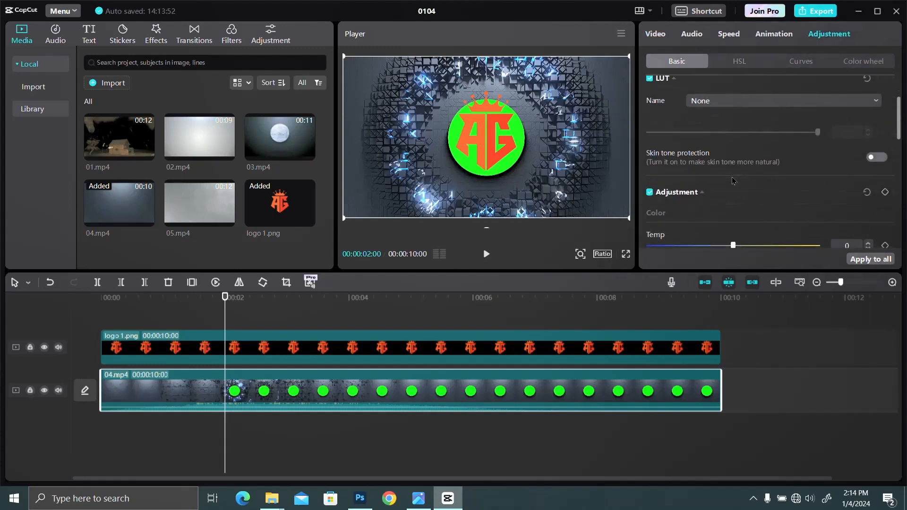
{"action": "scroll", "coordinate": [732, 181], "scroll_direction": "up", "scroll_amount": 5}
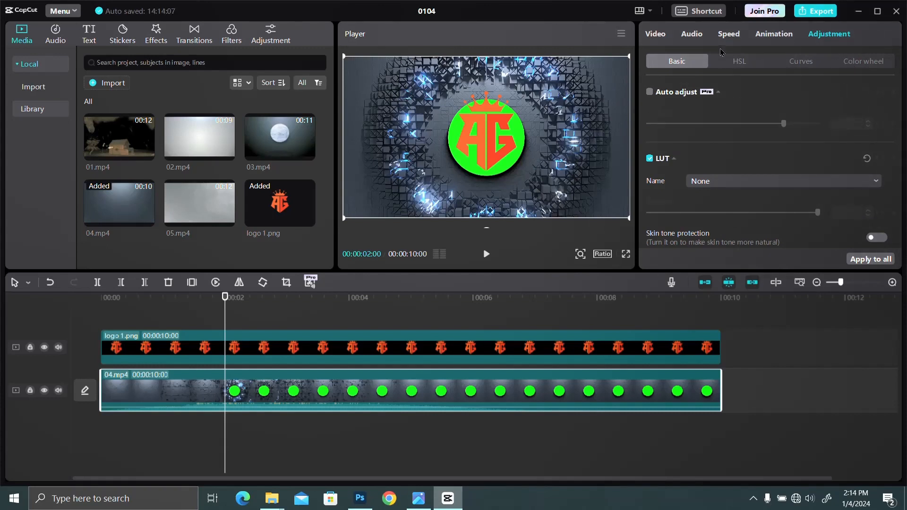
{"action": "left_click", "coordinate": [771, 37]}
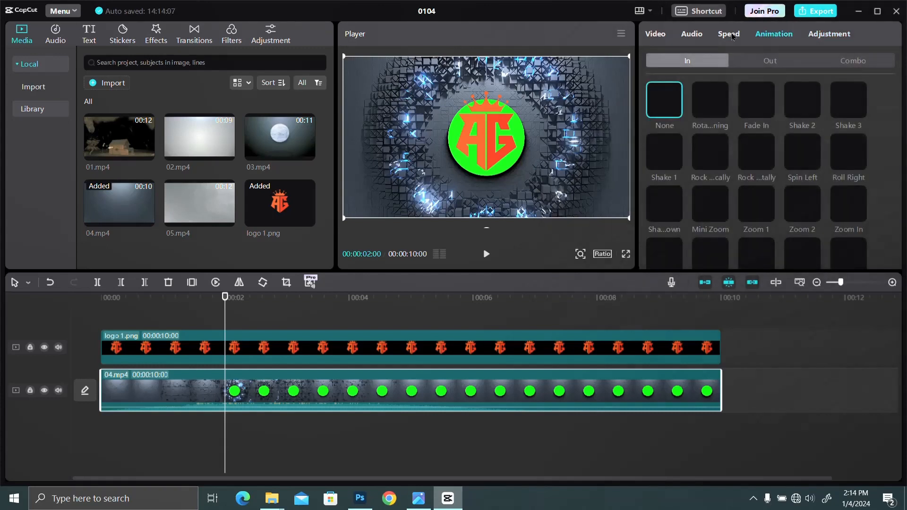
{"action": "left_click", "coordinate": [732, 36]}
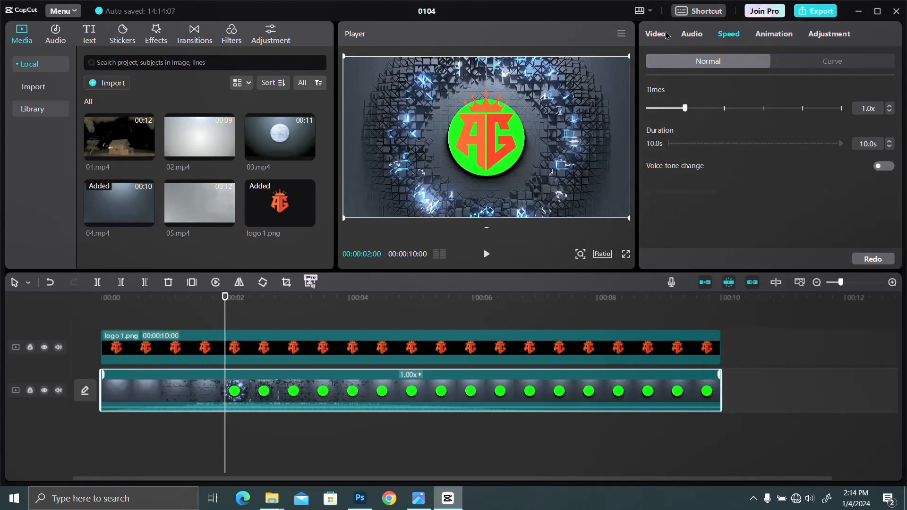
{"action": "left_click", "coordinate": [691, 34]}
{"action": "left_click", "coordinate": [656, 34]}
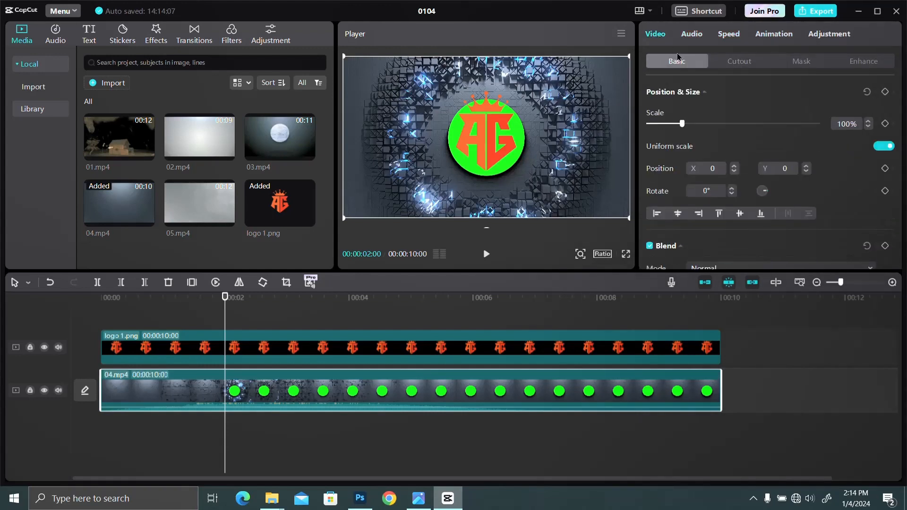
{"action": "scroll", "coordinate": [706, 127], "scroll_direction": "down", "scroll_amount": 2}
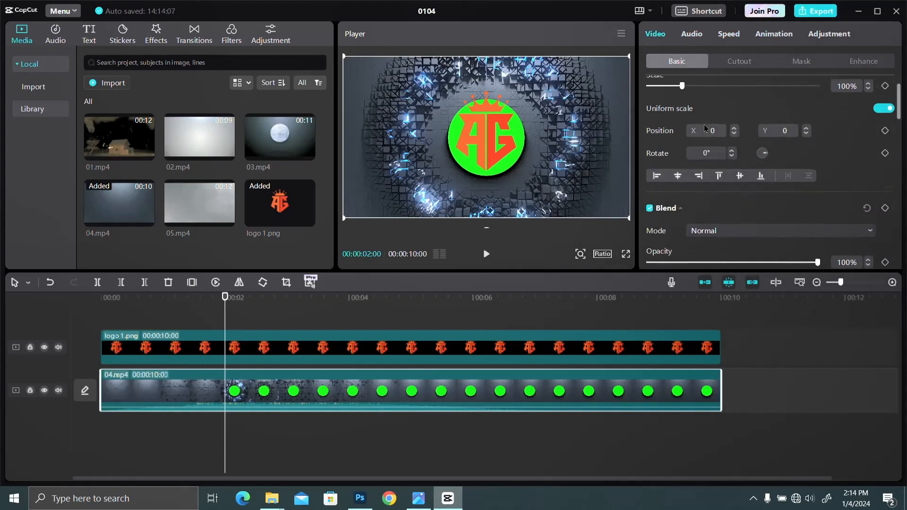
{"action": "scroll", "coordinate": [705, 128], "scroll_direction": "up", "scroll_amount": 2}
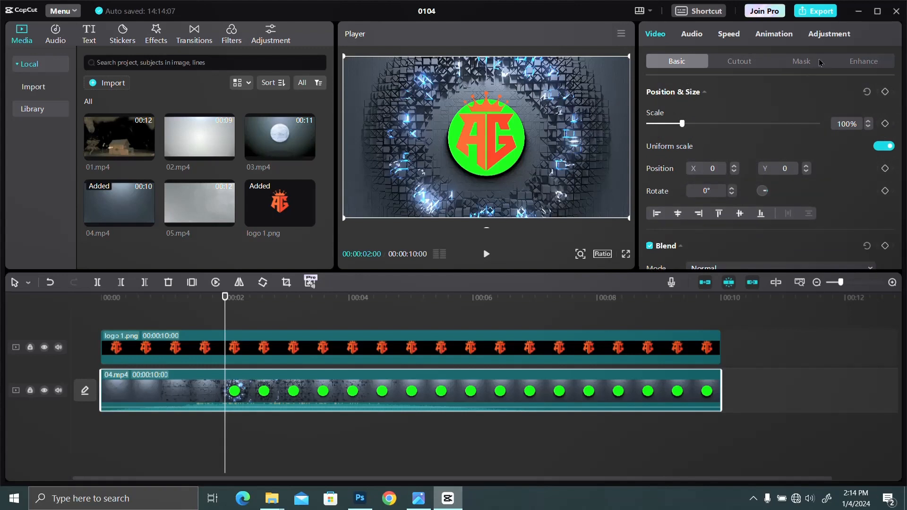
Look through the enhance, cutout, mask and basic video options available for the 04.mp4 clip
{"action": "left_click", "coordinate": [854, 61]}
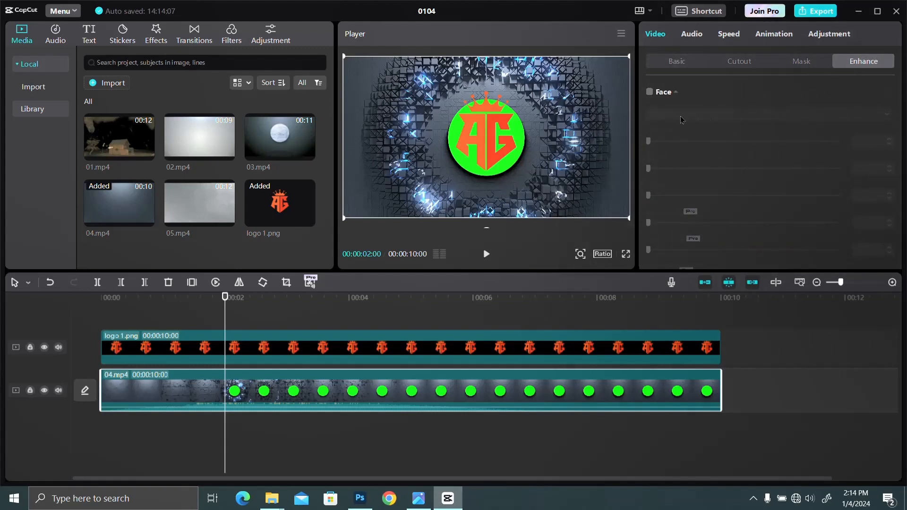
{"action": "scroll", "coordinate": [683, 109], "scroll_direction": "down", "scroll_amount": 6}
{"action": "scroll", "coordinate": [683, 108], "scroll_direction": "up", "scroll_amount": 6}
{"action": "left_click", "coordinate": [740, 61]}
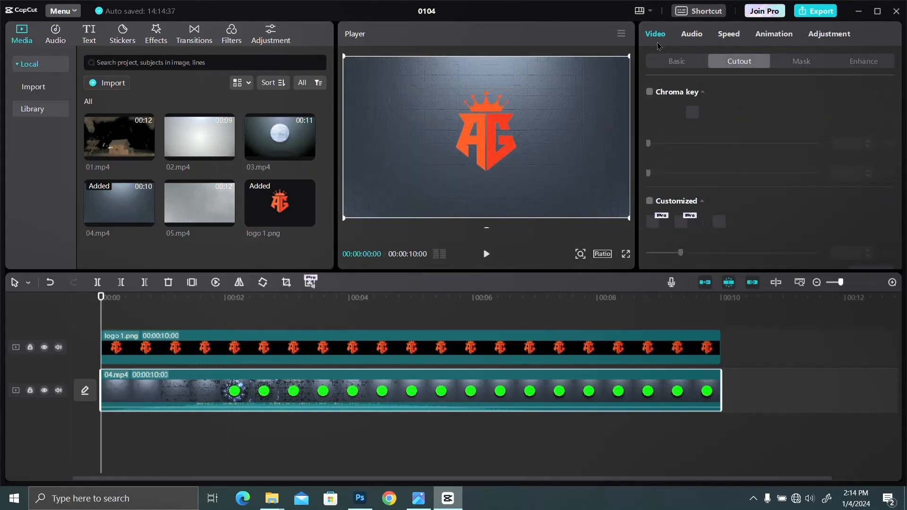
{"action": "left_click", "coordinate": [680, 65]}
{"action": "left_click", "coordinate": [737, 68]}
{"action": "left_click", "coordinate": [805, 64]}
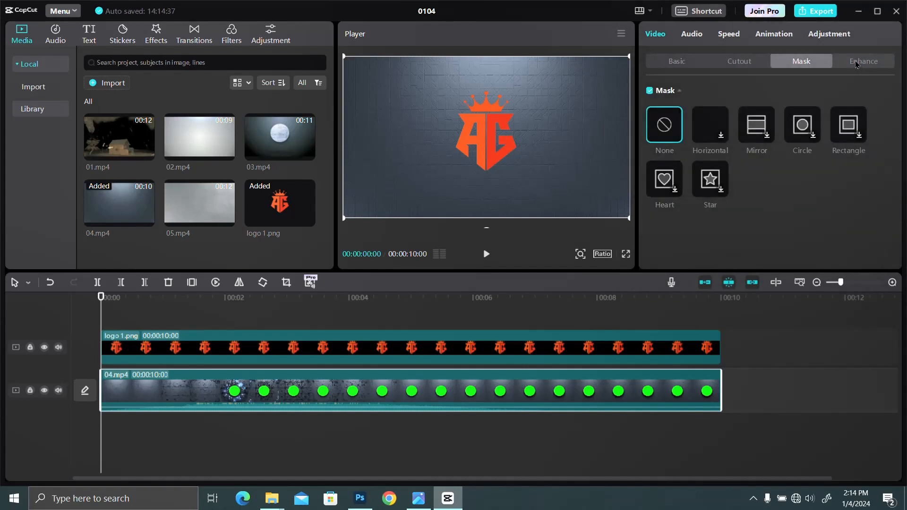
{"action": "left_click", "coordinate": [857, 65]}
{"action": "left_click", "coordinate": [676, 65]}
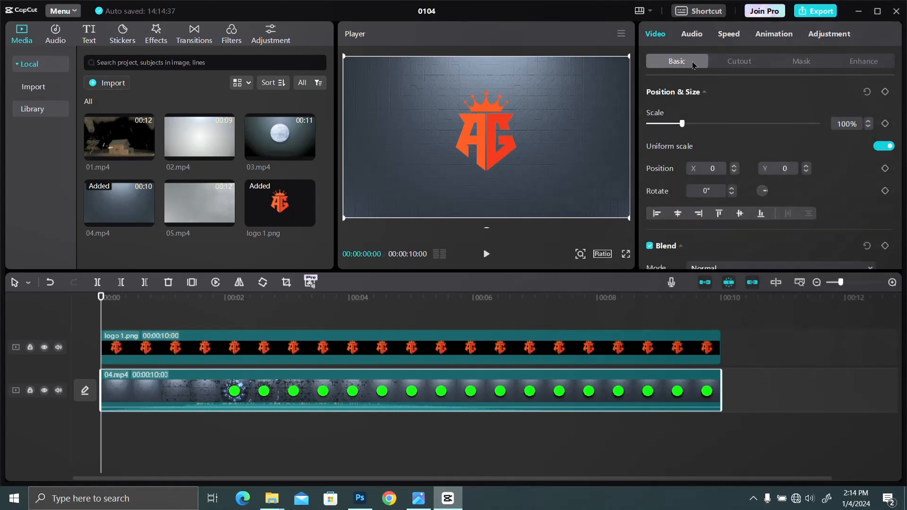
Apply a chroma key to 04.mp4, sampling the circle's green at 00:00:03:16 and setting the strength to 100
{"action": "left_click", "coordinate": [738, 65]}
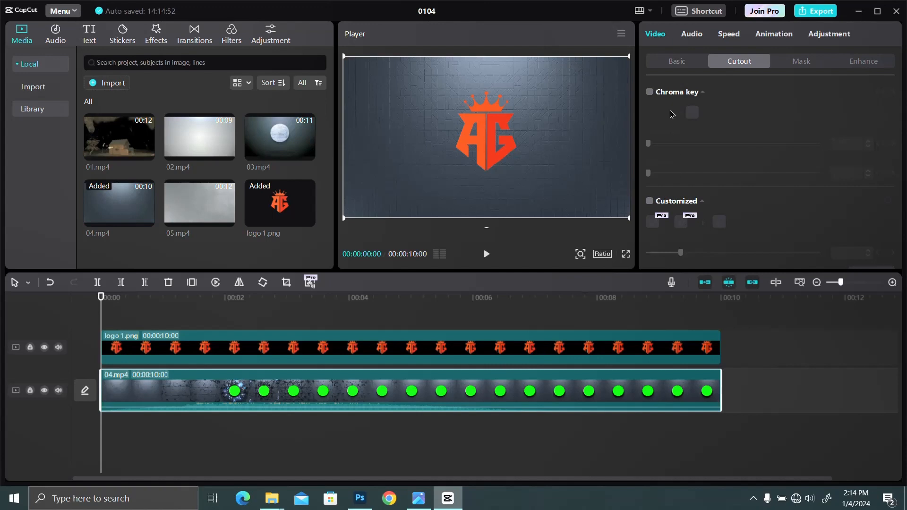
{"action": "left_click", "coordinate": [650, 93]}
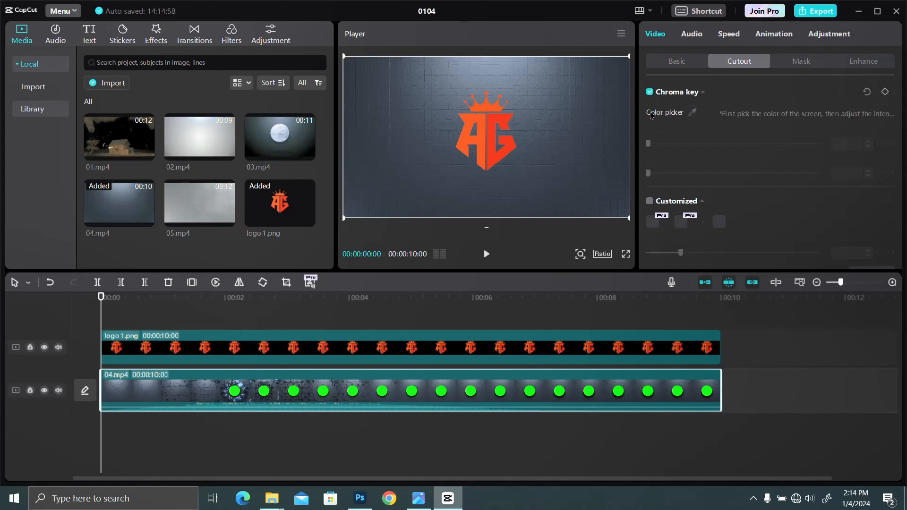
{"action": "left_click_drag", "start_coordinate": [103, 298], "coordinate": [327, 324]}
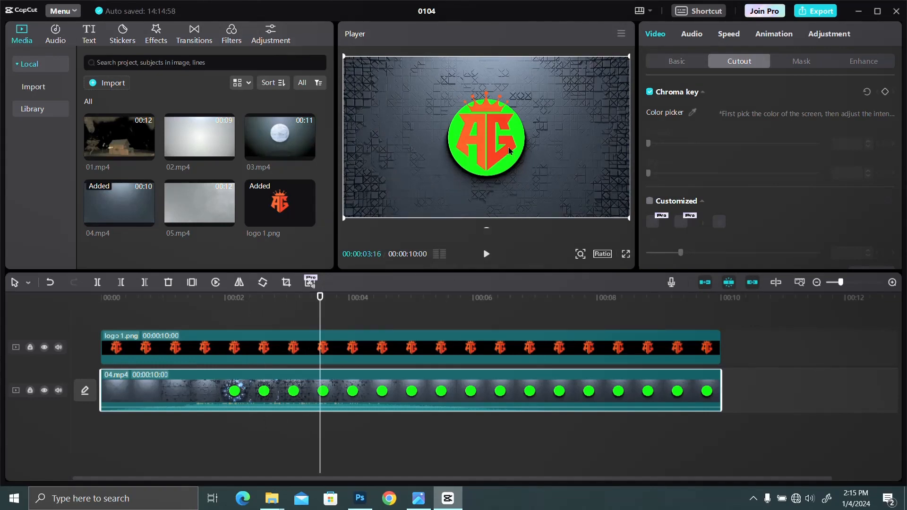
{"action": "left_click", "coordinate": [692, 113]}
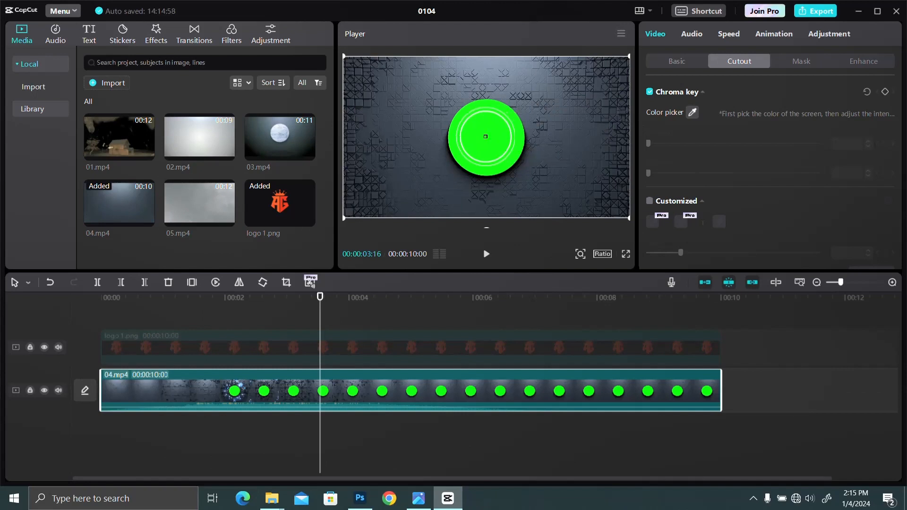
{"action": "left_click", "coordinate": [486, 136]}
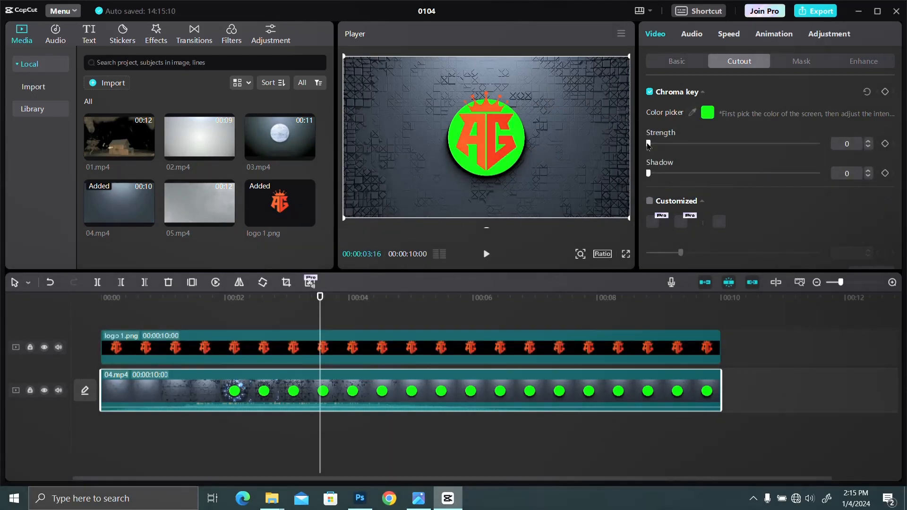
{"action": "left_click_drag", "start_coordinate": [649, 145], "coordinate": [841, 137]}
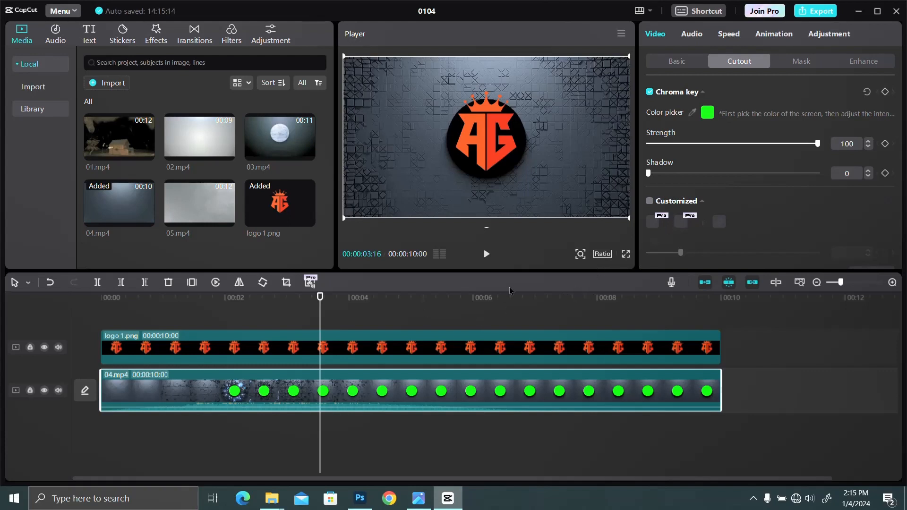
Scale the logo 1.png clip down to 94% and show its position and size settings
{"action": "left_click", "coordinate": [440, 347]}
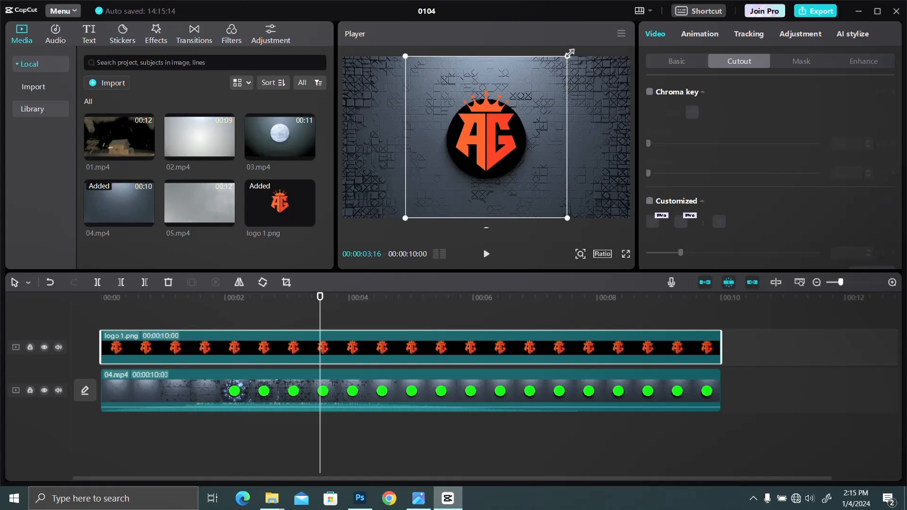
{"action": "left_click_drag", "start_coordinate": [570, 54], "coordinate": [562, 62]}
{"action": "left_click", "coordinate": [672, 61]}
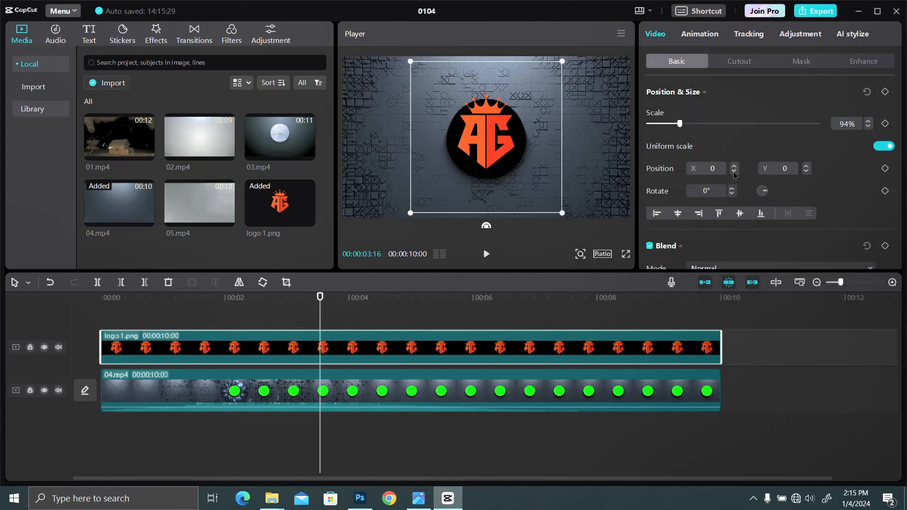
{"action": "left_click", "coordinate": [734, 172]}
{"action": "left_click", "coordinate": [733, 172]}
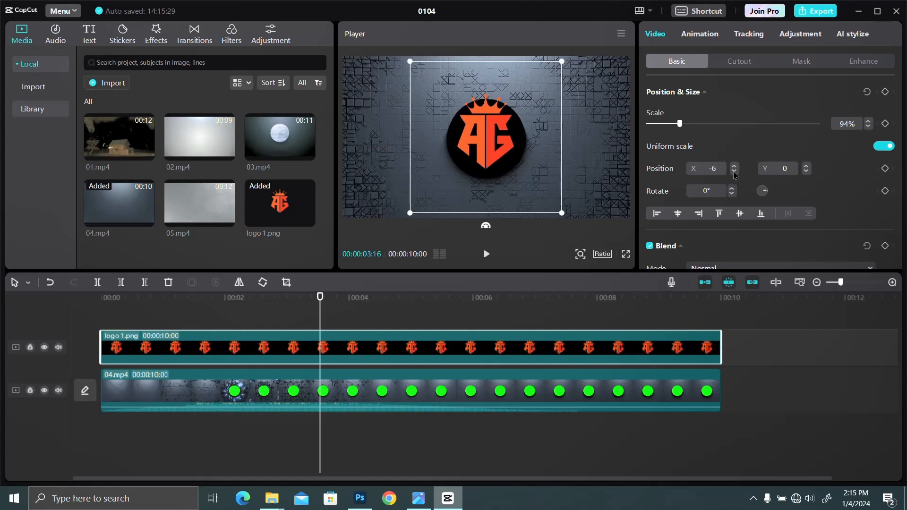
{"action": "left_click", "coordinate": [734, 172]}
{"action": "left_click", "coordinate": [734, 172]}
{"action": "left_click", "coordinate": [733, 172]}
{"action": "left_click", "coordinate": [734, 172]}
{"action": "left_click", "coordinate": [734, 172]}
{"action": "left_click", "coordinate": [734, 172]}
{"action": "left_click", "coordinate": [734, 172]}
{"action": "left_click", "coordinate": [734, 172]}
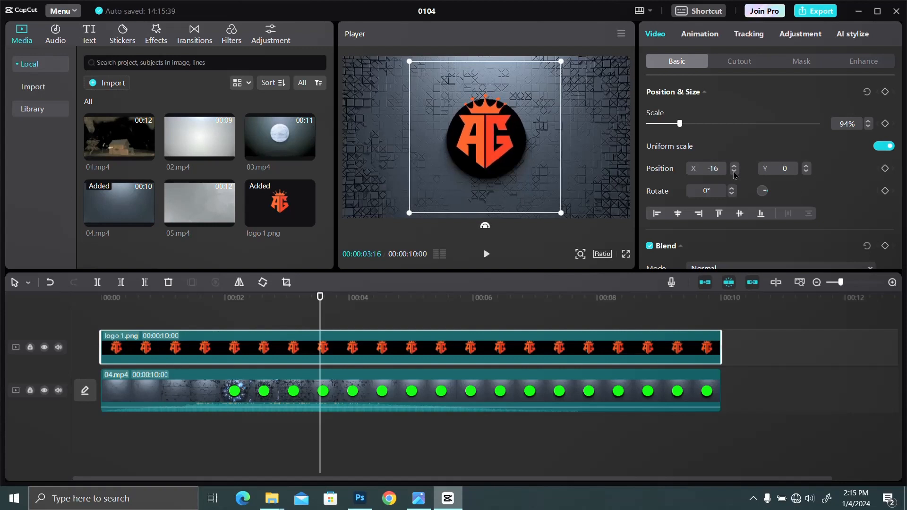
{"action": "left_click", "coordinate": [734, 172]}
{"action": "left_click", "coordinate": [734, 172]}
{"action": "left_click", "coordinate": [734, 172]}
{"action": "left_click", "coordinate": [734, 172]}
{"action": "left_click", "coordinate": [733, 172]}
{"action": "left_click", "coordinate": [734, 172]}
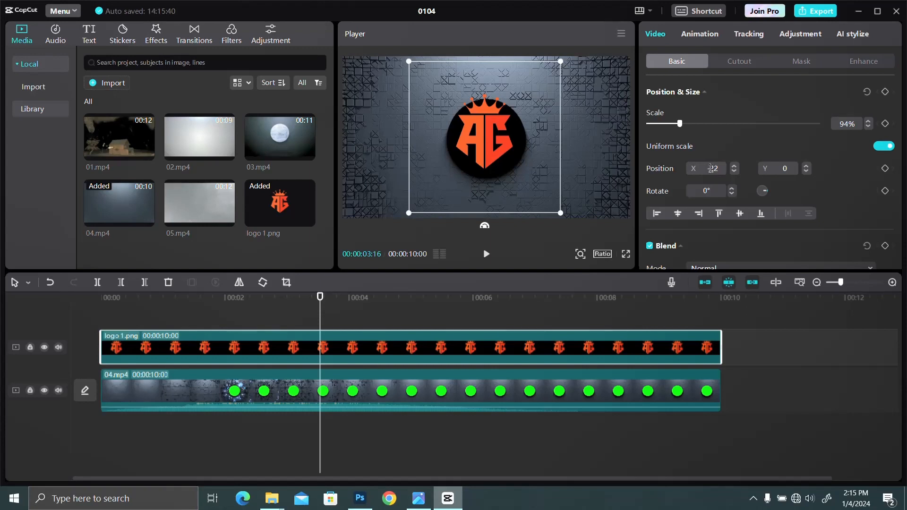
{"action": "key", "text": "Return"}
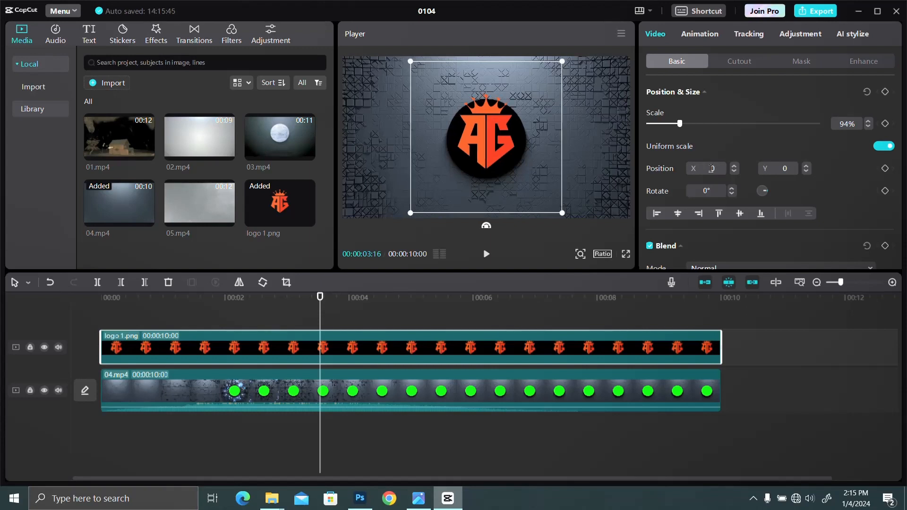
Centre the logo inside the black circle by setting its position to X 19 and Y -90
{"action": "left_click", "coordinate": [807, 168]}
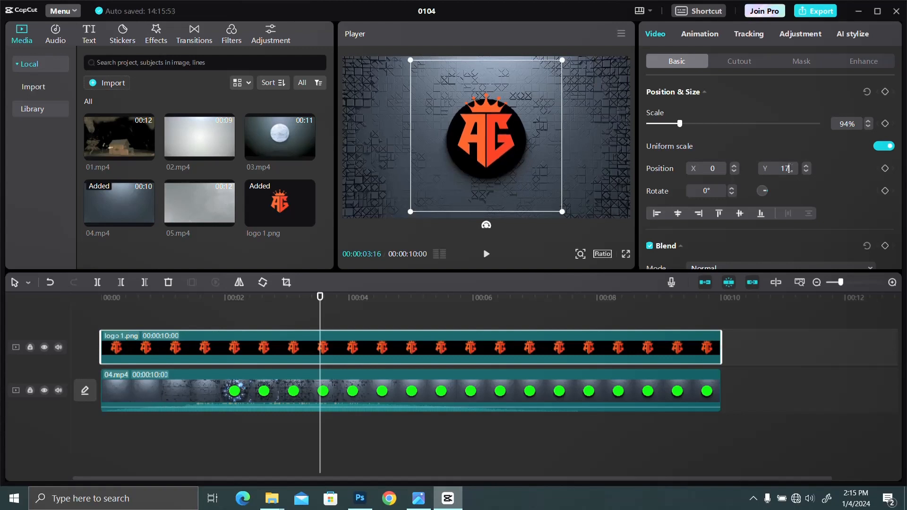
{"action": "key", "text": "Return"}
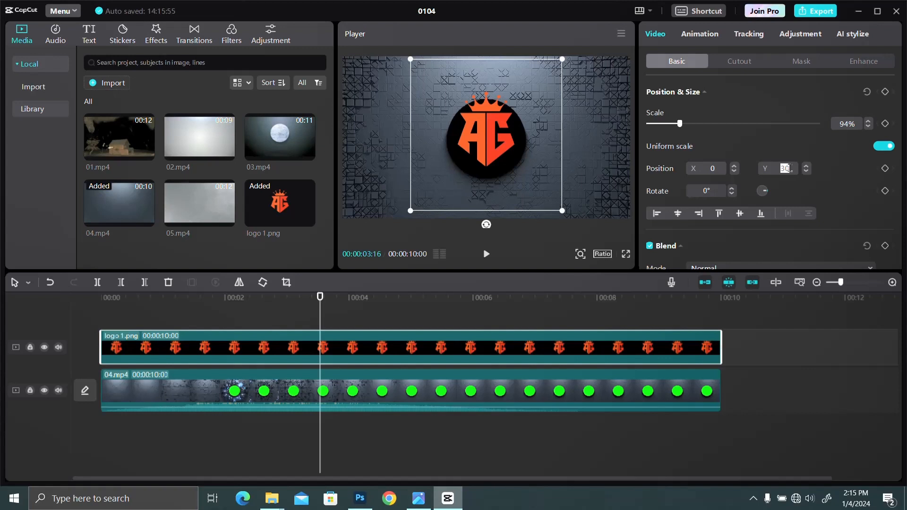
{"action": "type", "text": "2"}
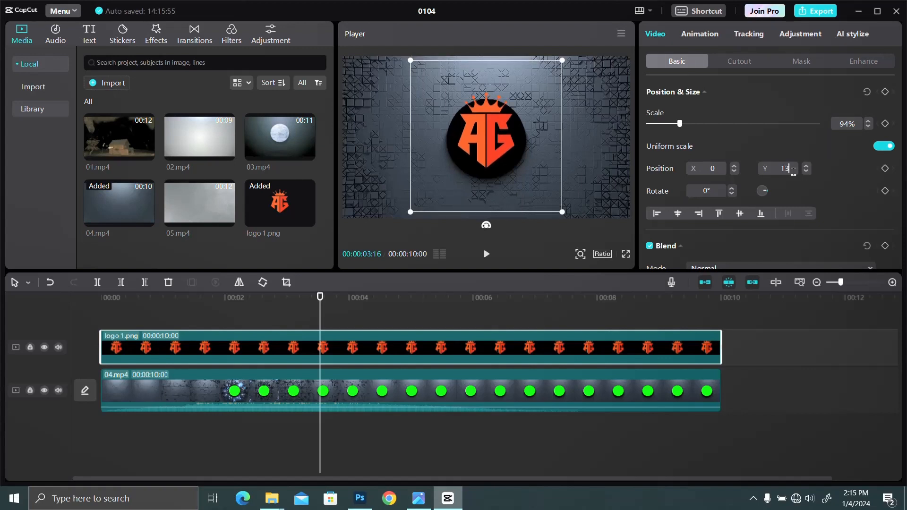
{"action": "scroll", "coordinate": [794, 171], "scroll_direction": "down", "scroll_amount": 20}
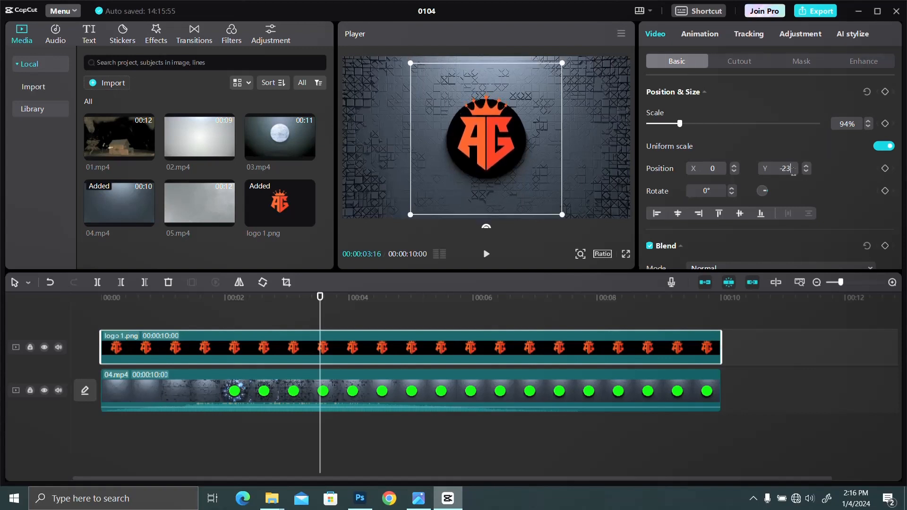
{"action": "scroll", "coordinate": [793, 171], "scroll_direction": "down", "scroll_amount": 20}
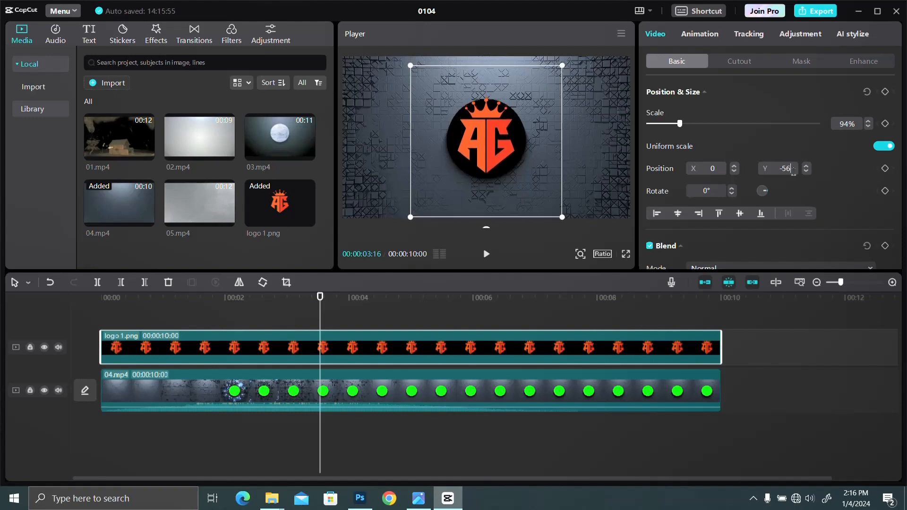
{"action": "scroll", "coordinate": [793, 172], "scroll_direction": "down", "scroll_amount": 7}
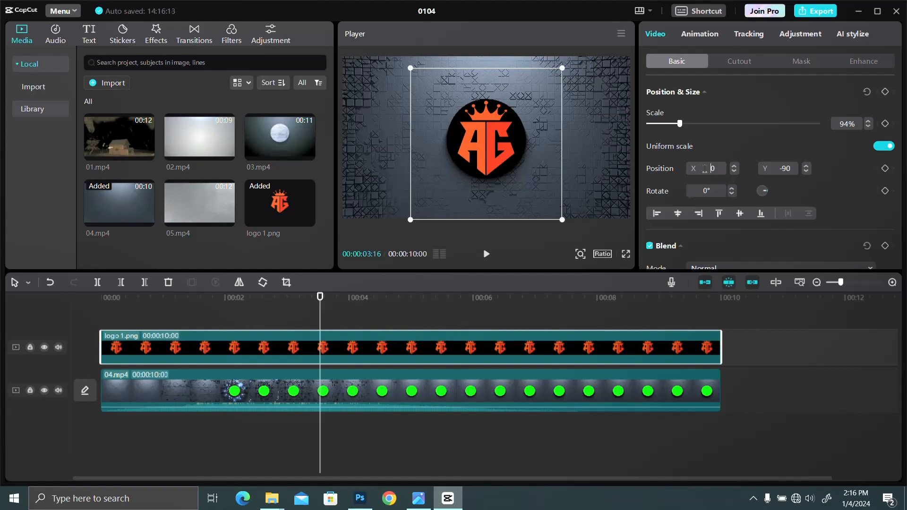
{"action": "type", "text": "7"}
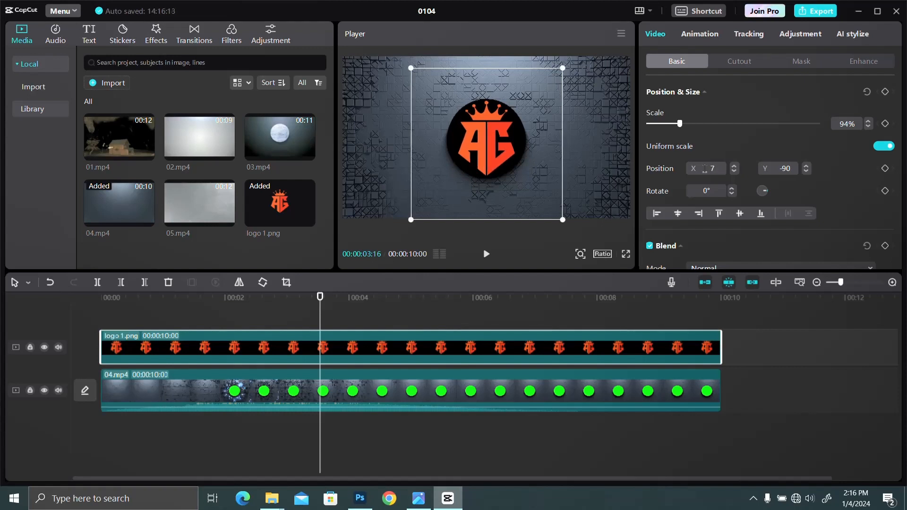
{"action": "scroll", "coordinate": [705, 168], "scroll_direction": "up", "scroll_amount": 14}
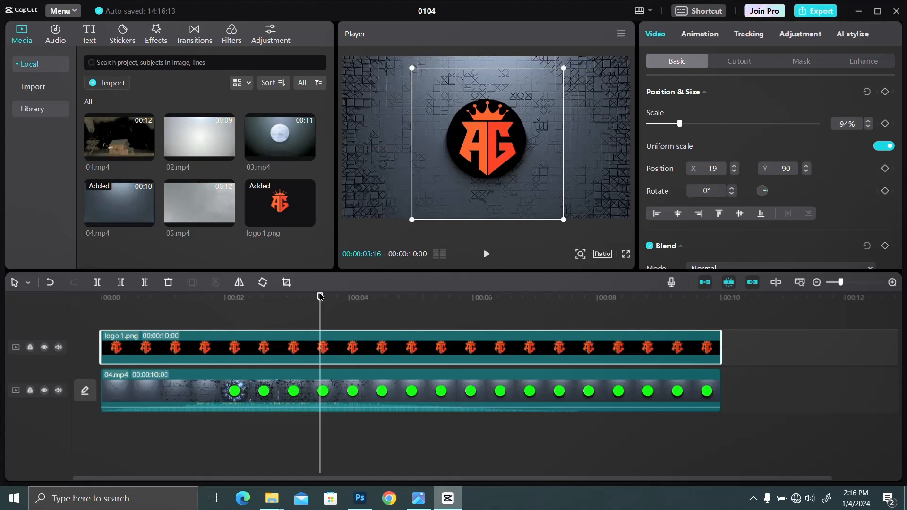
Trim the start of the logo 1.png clip to 00:00:01:27, where the circle has formed in 04.mp4
{"action": "left_click_drag", "start_coordinate": [320, 298], "coordinate": [32, 333]}
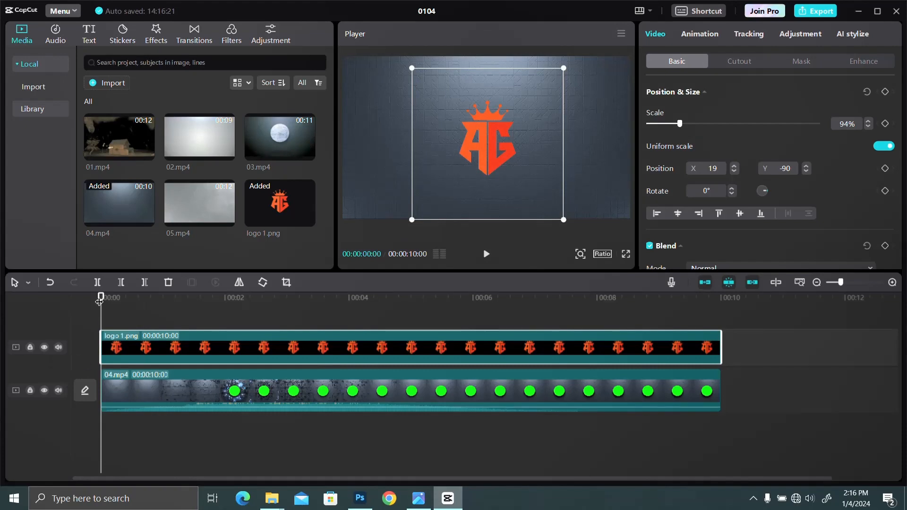
{"action": "left_click_drag", "start_coordinate": [114, 304], "coordinate": [221, 317]}
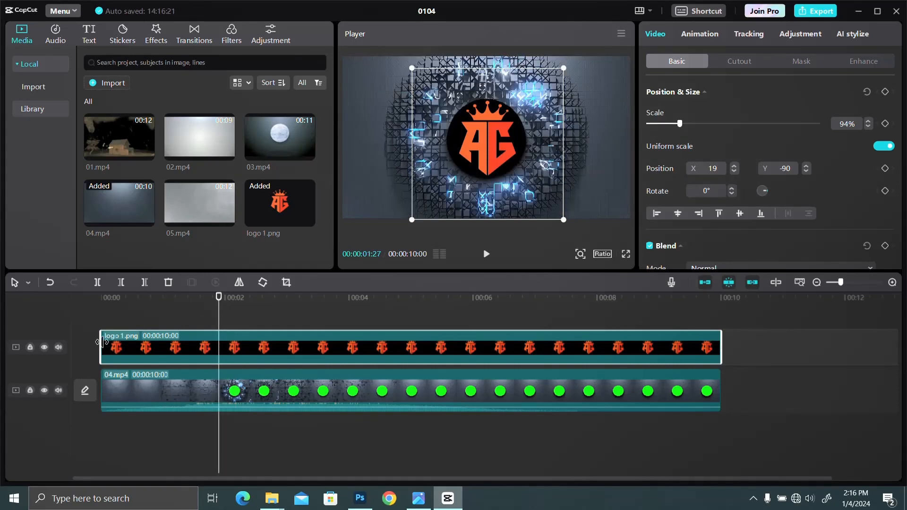
{"action": "left_click_drag", "start_coordinate": [103, 341], "coordinate": [223, 348]}
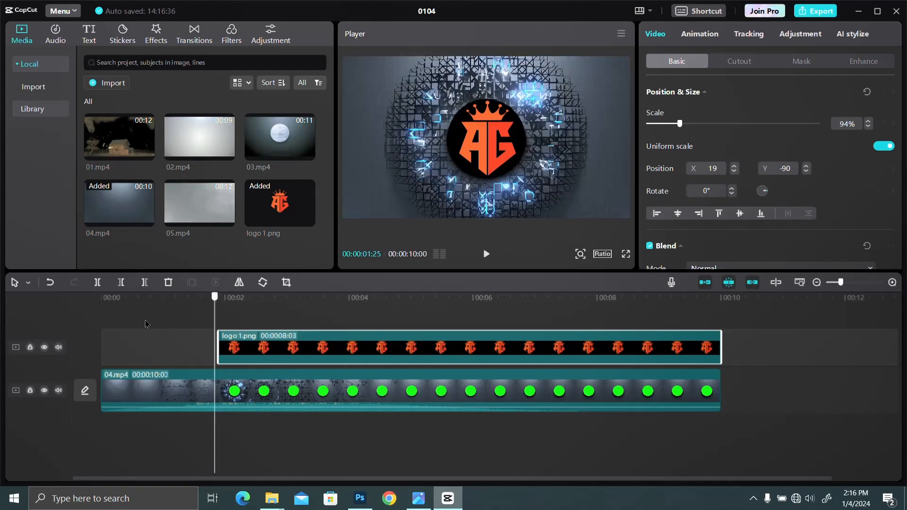
Play the intro from the beginning to about 00:00:03:03 to check when the logo appears
{"action": "key", "text": "Home"}
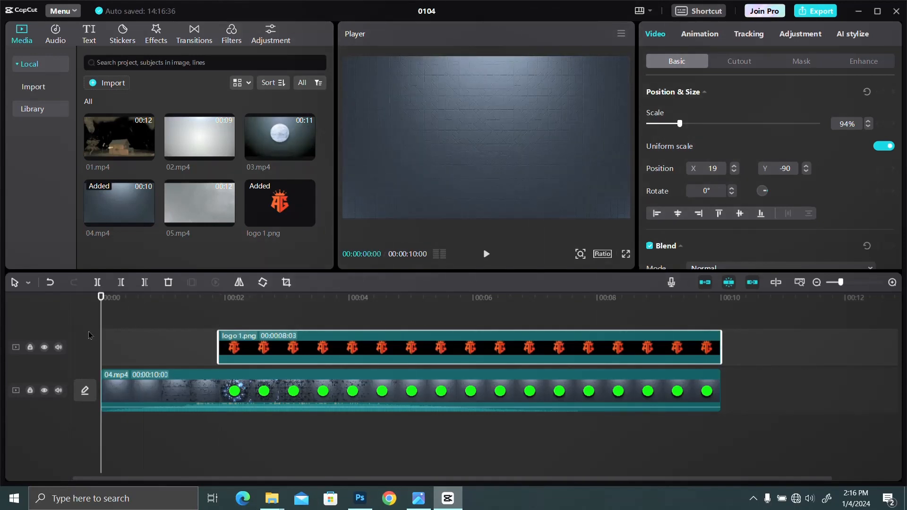
{"action": "key", "text": "space"}
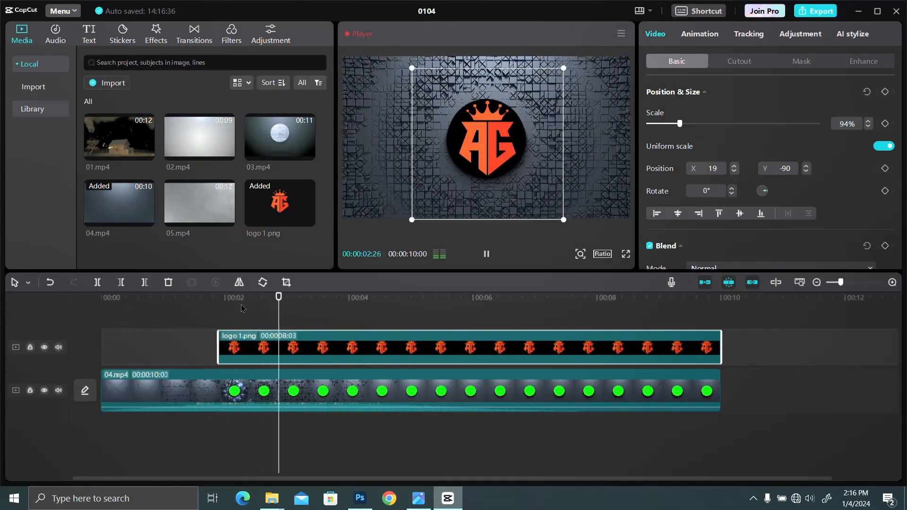
{"action": "key", "text": "space"}
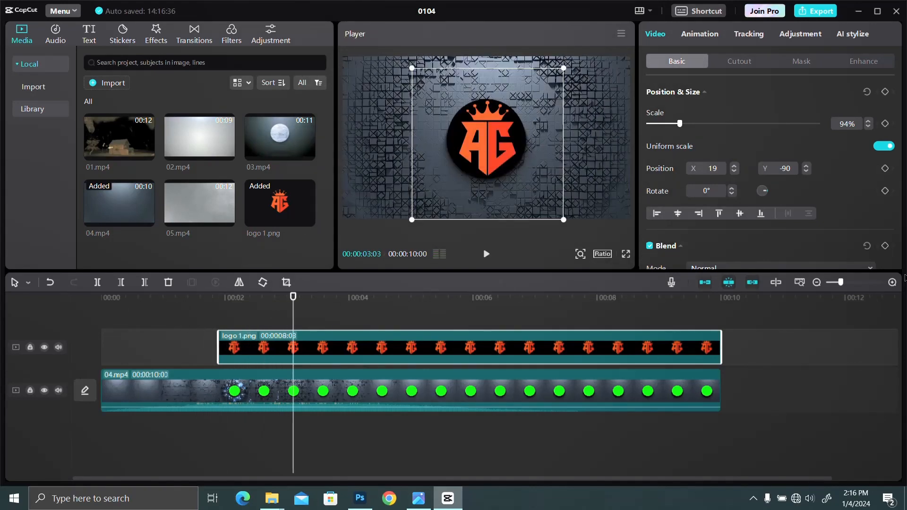
Extend the start of the logo 1.png clip back to 00:00:01:23, the frame where the keyed circle opens up
{"action": "left_click", "coordinate": [893, 284]}
{"action": "left_click", "coordinate": [893, 283]}
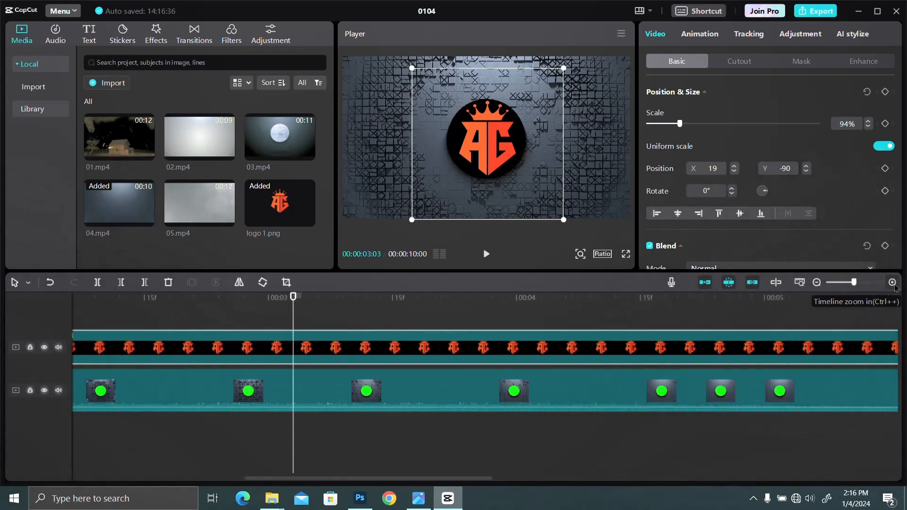
{"action": "left_click", "coordinate": [893, 284]}
{"action": "left_click", "coordinate": [893, 284]}
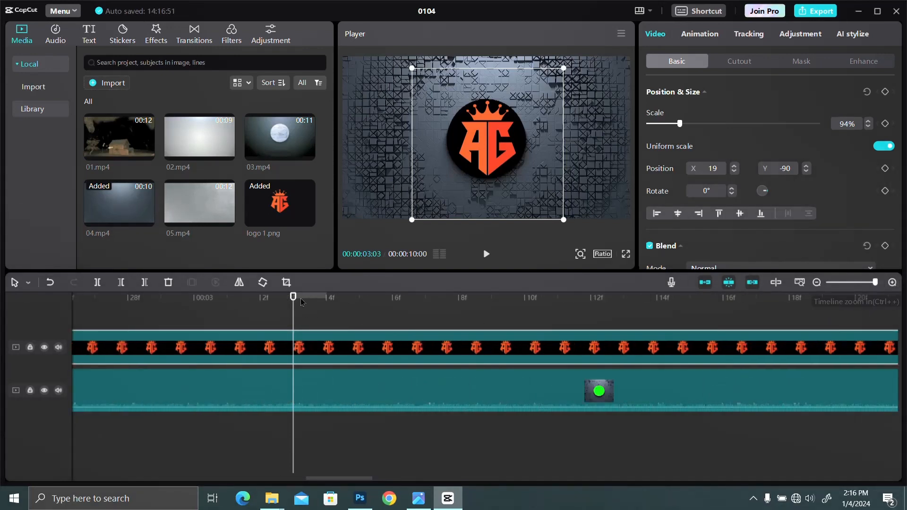
{"action": "key", "text": "Left"}
{"action": "key", "text": "Left"}
{"action": "key", "text": "Left"}
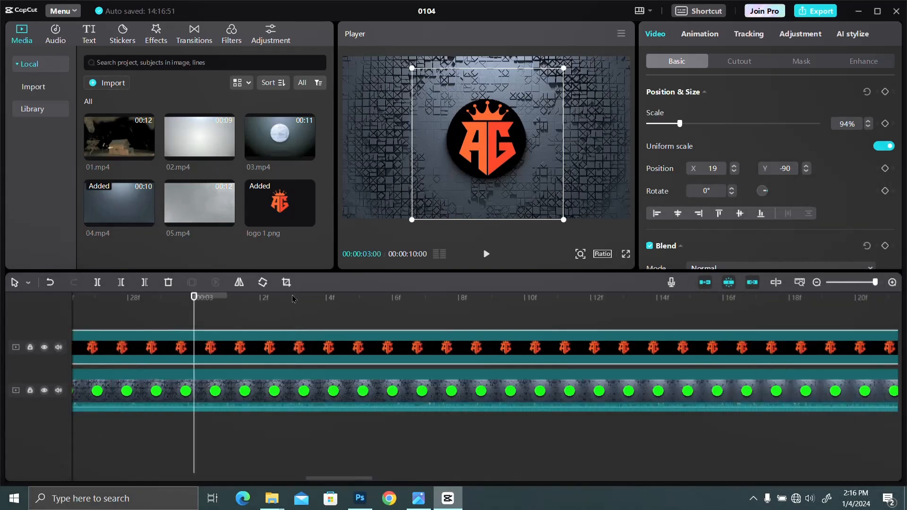
{"action": "left_click_drag", "start_coordinate": [193, 296], "coordinate": [728, 368]}
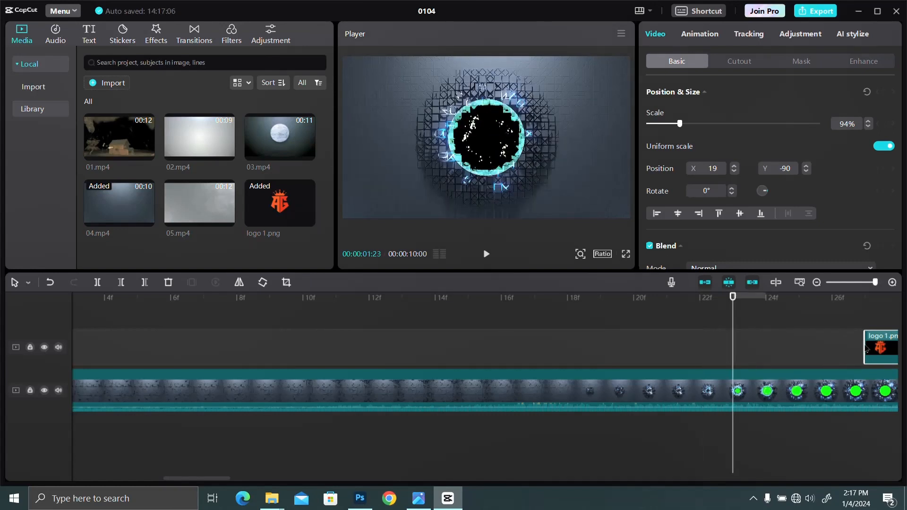
{"action": "left_click_drag", "start_coordinate": [866, 350], "coordinate": [733, 356]}
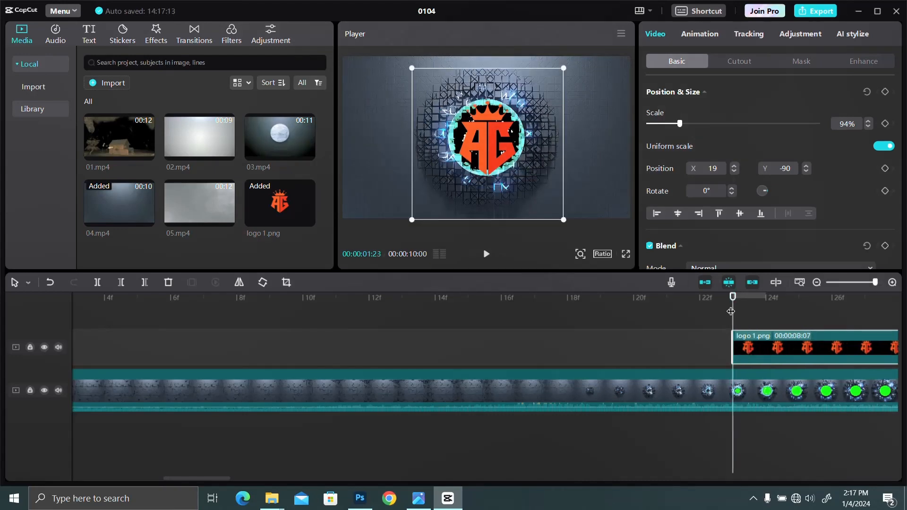
Preview the logo's entrance from 00:00:01:21, dismiss the performance reminder, and replay the whole intro from the beginning
{"action": "left_click_drag", "start_coordinate": [734, 299], "coordinate": [664, 327]}
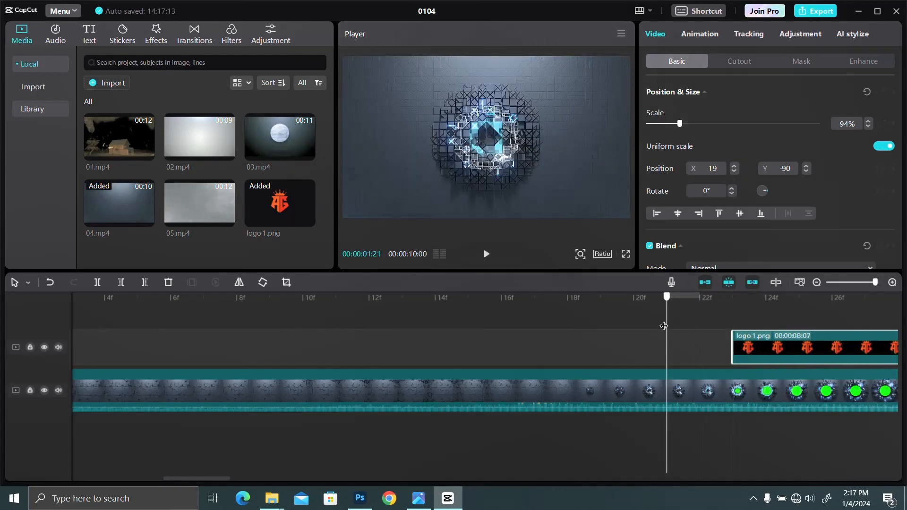
{"action": "key", "text": "space"}
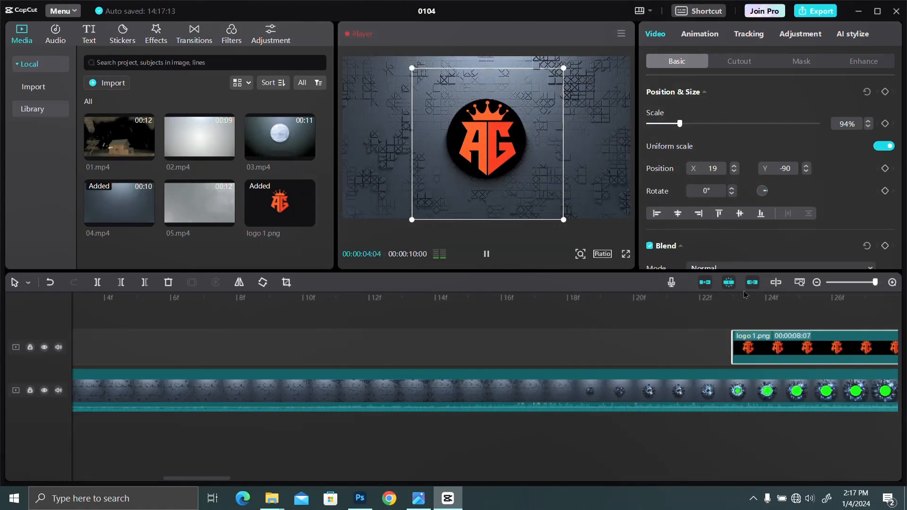
{"action": "left_click", "coordinate": [799, 282]}
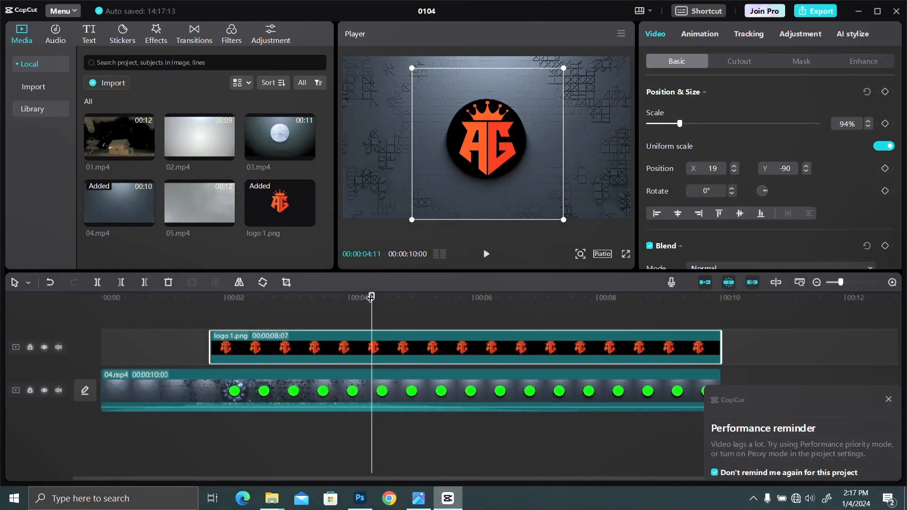
{"action": "key", "text": "space"}
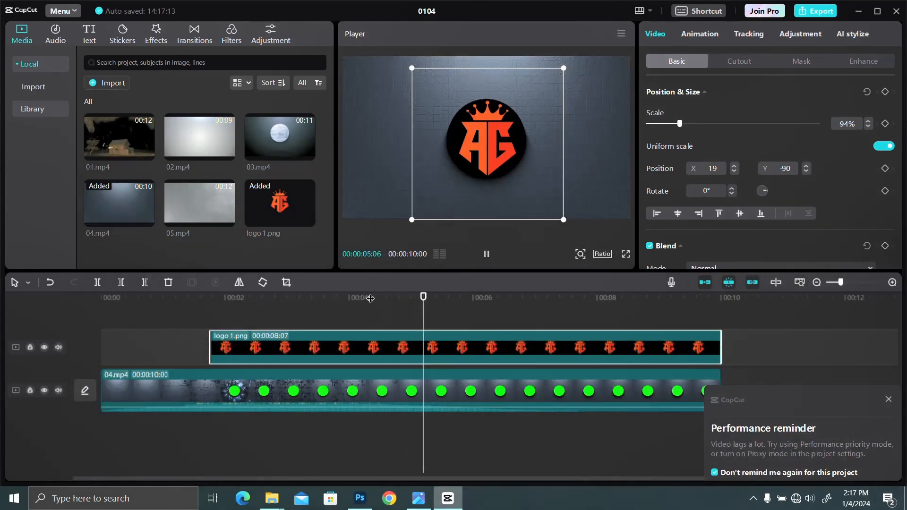
{"action": "left_click", "coordinate": [889, 401]}
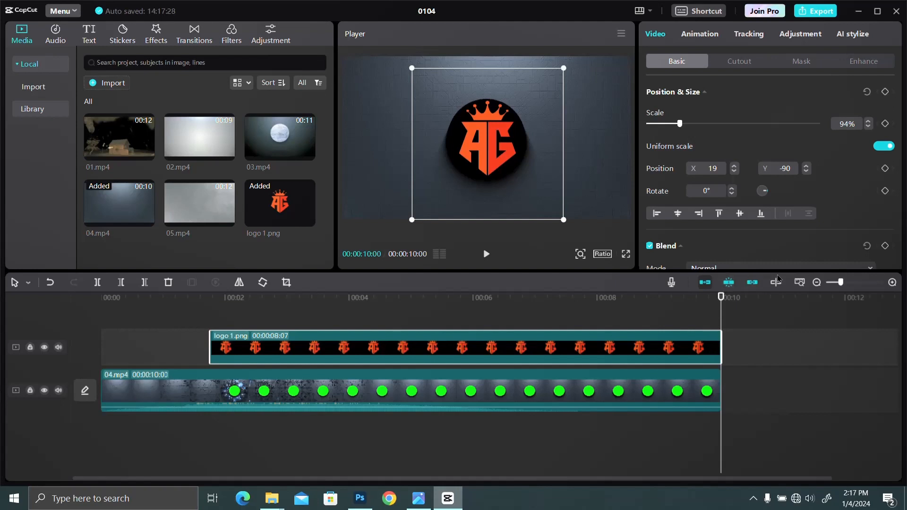
{"action": "left_click_drag", "start_coordinate": [721, 302], "coordinate": [101, 331]}
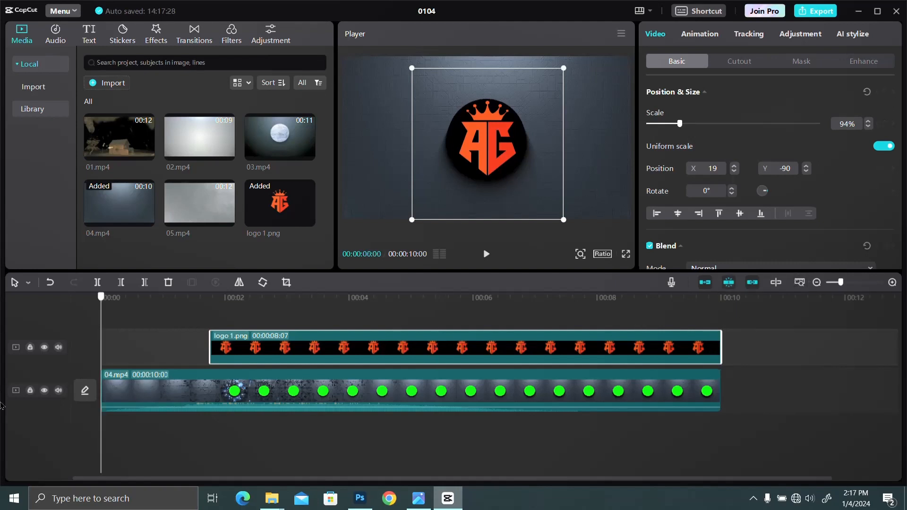
{"action": "key", "text": "space"}
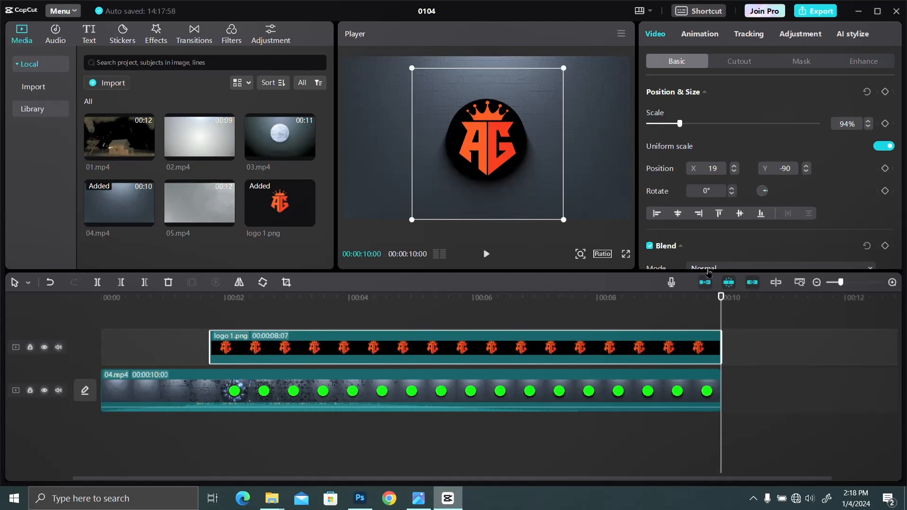
Apply a 0.5 s Fade Out animation to the end of both the logo 1.png and 04.mp4 clips
{"action": "left_click", "coordinate": [702, 35]}
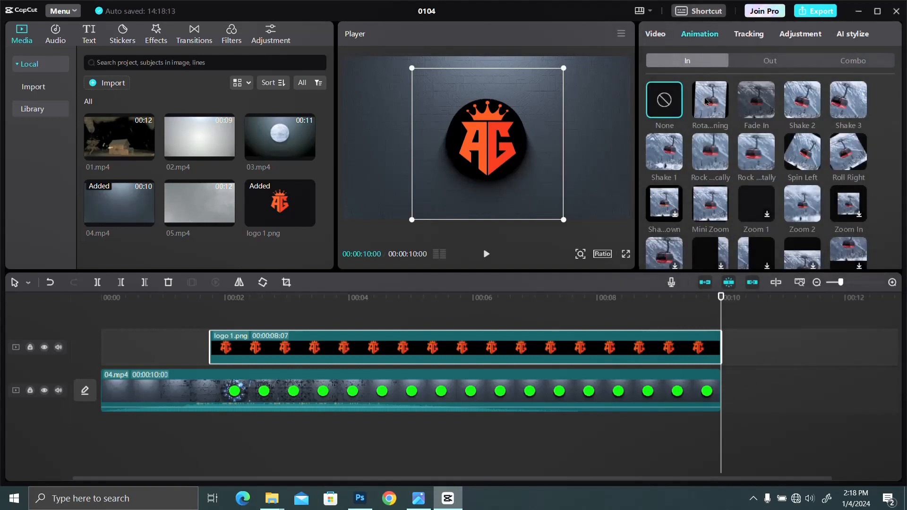
{"action": "left_click", "coordinate": [767, 64]}
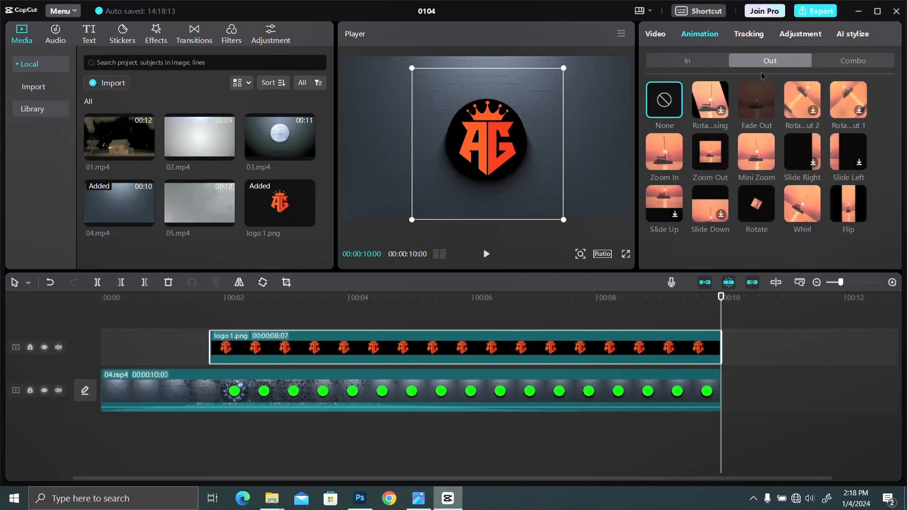
{"action": "left_click", "coordinate": [749, 98]}
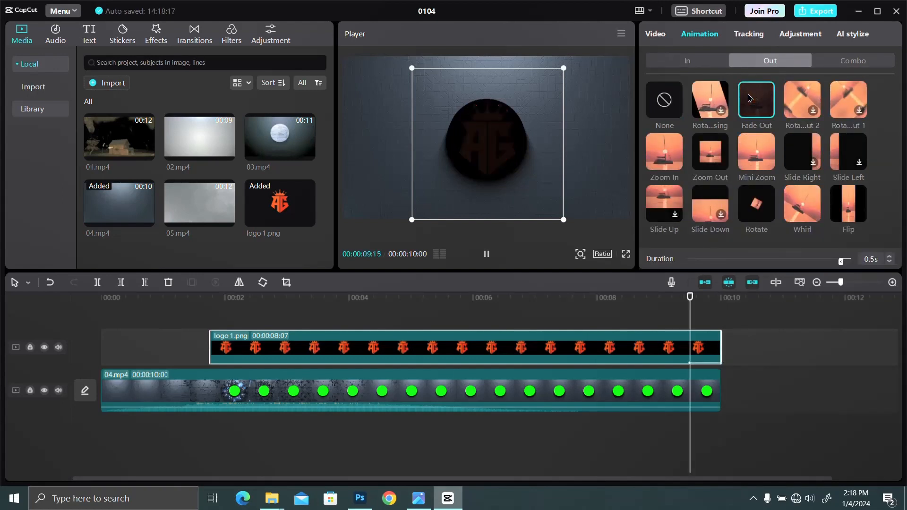
{"action": "left_click", "coordinate": [700, 394]}
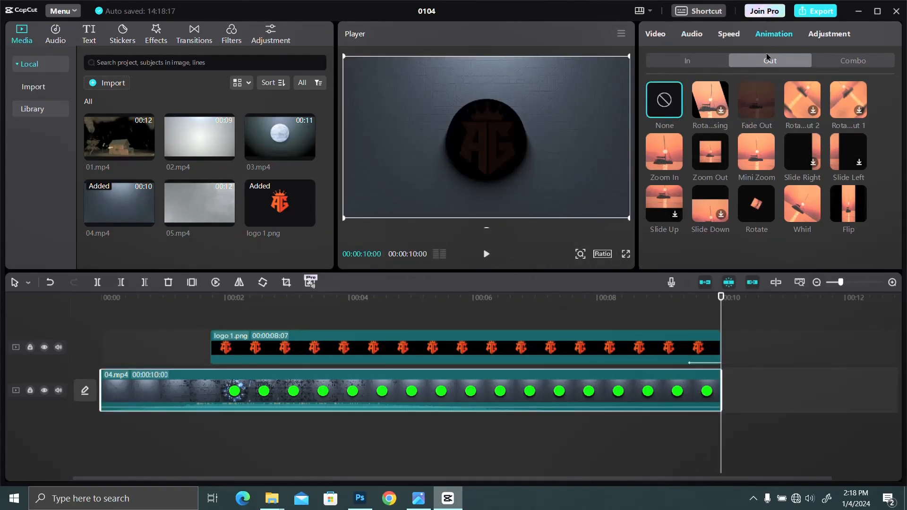
{"action": "left_click", "coordinate": [753, 103]}
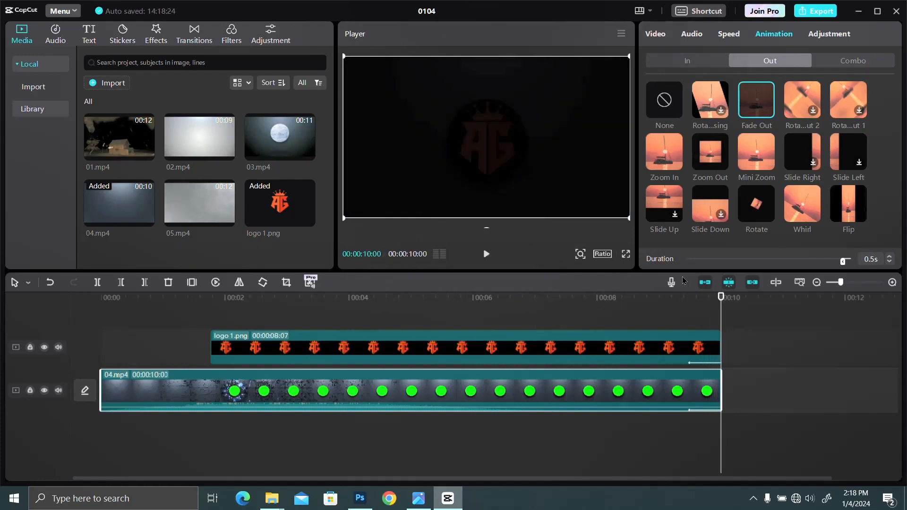
Play and scrub through the finished intro from start to end to check the logo's timing and the fade-out
{"action": "left_click_drag", "start_coordinate": [721, 303], "coordinate": [13, 420]}
{"action": "key", "text": "space"}
{"action": "left_click_drag", "start_coordinate": [721, 301], "coordinate": [101, 299]}
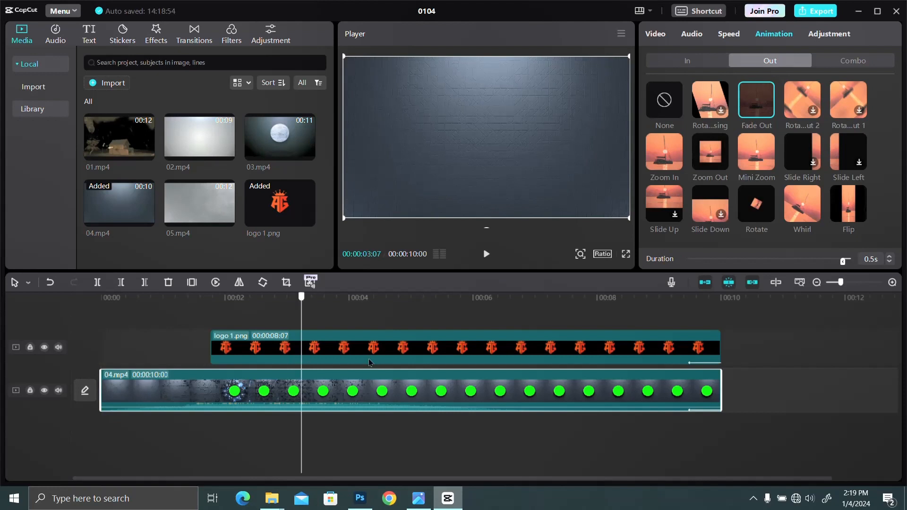
{"action": "left_click", "coordinate": [723, 356]}
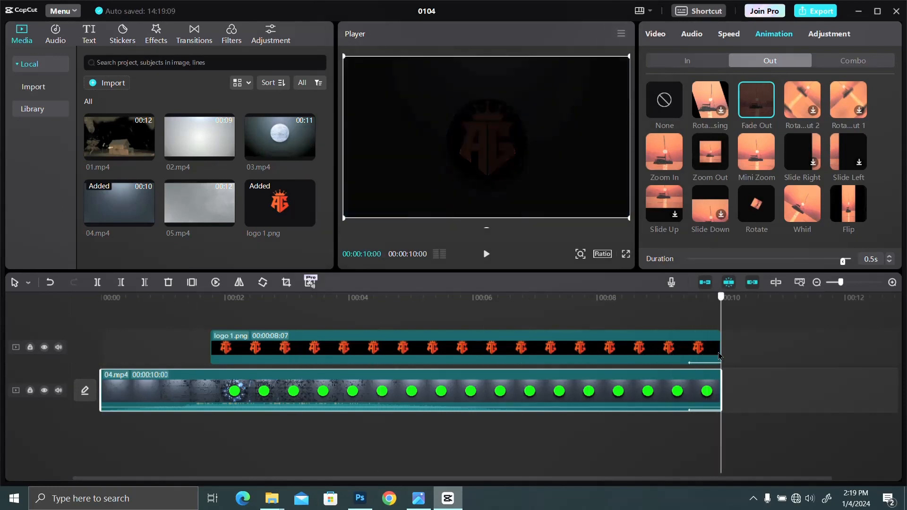
{"action": "left_click_drag", "start_coordinate": [721, 356], "coordinate": [1, 389]}
{"action": "left_click", "coordinate": [417, 375]}
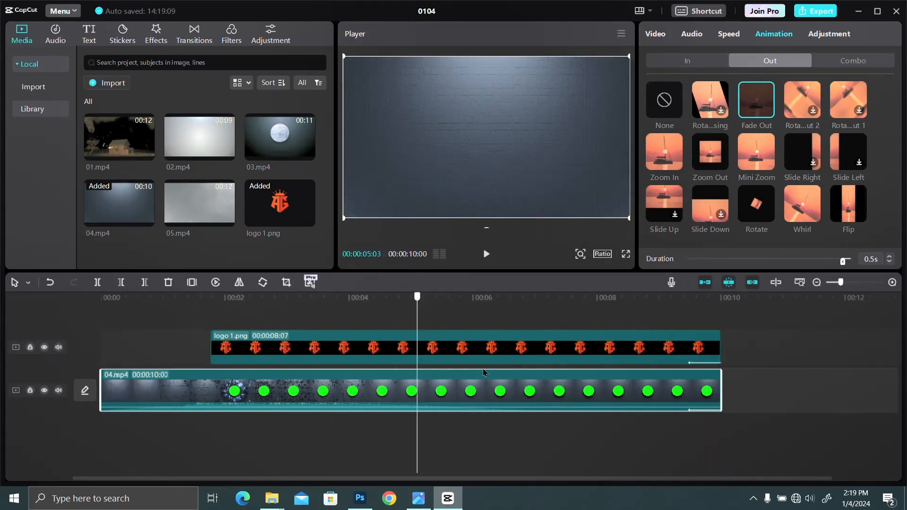
{"action": "left_click_drag", "start_coordinate": [691, 367], "coordinate": [741, 430]}
{"action": "left_click_drag", "start_coordinate": [643, 441], "coordinate": [68, 443]}
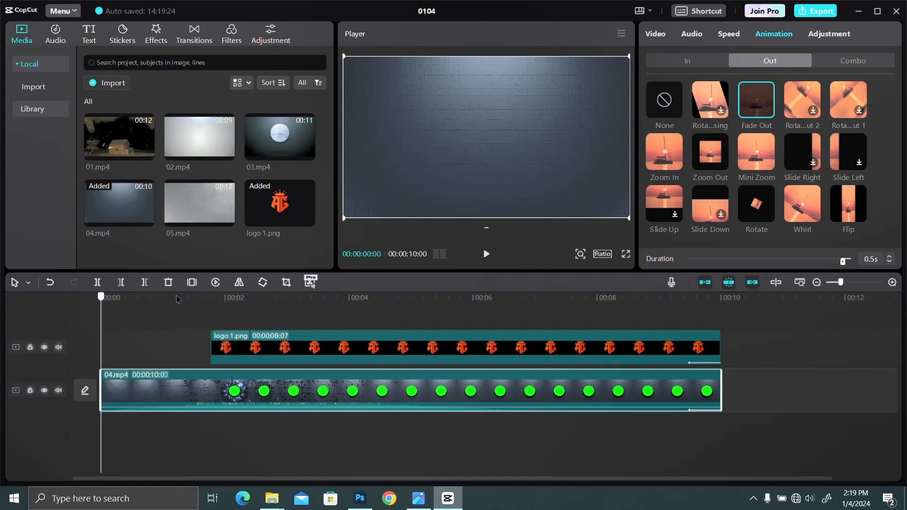
{"action": "left_click_drag", "start_coordinate": [178, 300], "coordinate": [729, 327]}
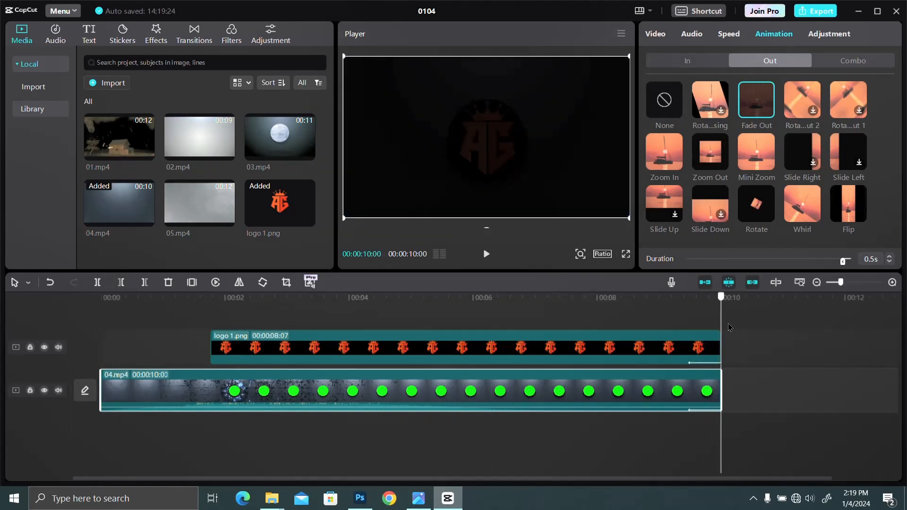
{"action": "left_click_drag", "start_coordinate": [619, 359], "coordinate": [92, 378]}
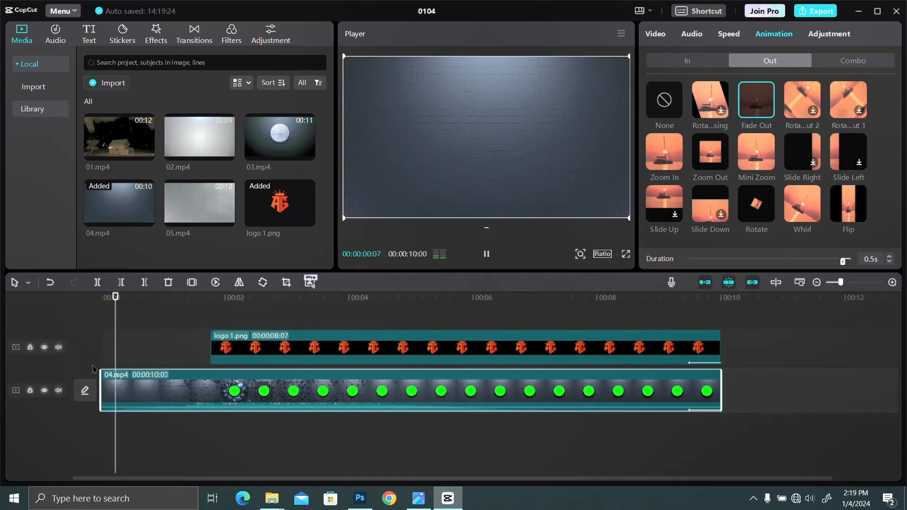